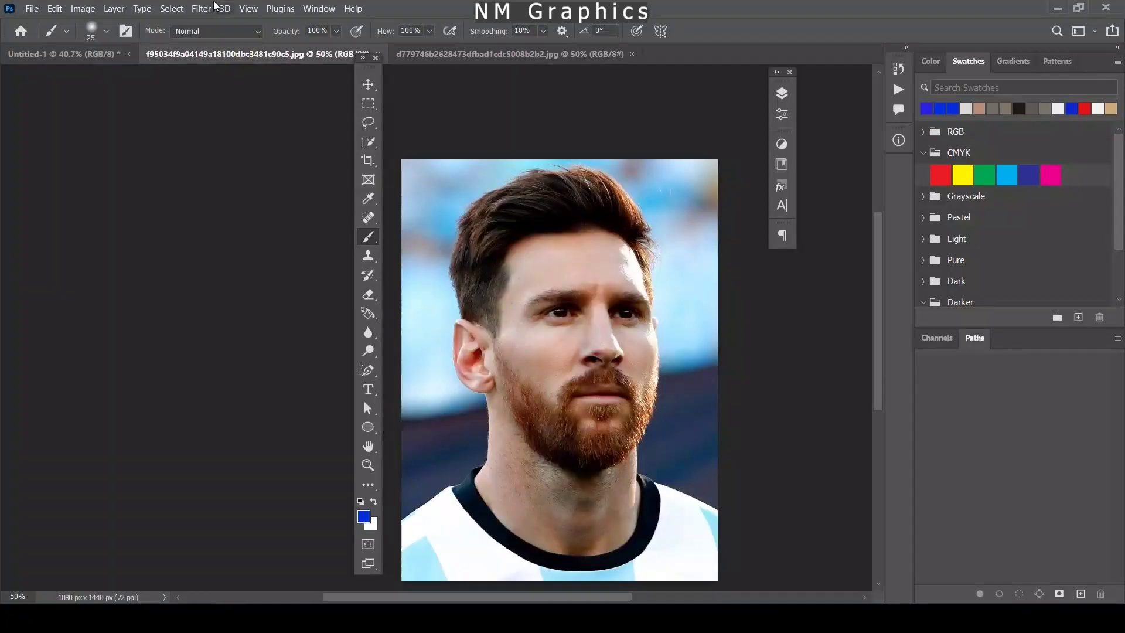
# Run Select > Subject on the close-up face portrait.
pyautogui.click(172, 8)
pyautogui.click(210, 170)
# Move the selected face into Untitled-1, enlarge it slightly and centre it.
pyautogui.click(368, 84)
pyautogui.moveTo(514, 363)
pyautogui.mouseDown()
pyautogui.moveTo(92, 57)
pyautogui.moveTo(556, 245)
pyautogui.mouseUp()
pyautogui.moveTo(677, 143); pyautogui.dragTo(682, 131)
pyautogui.moveTo(616, 204); pyautogui.dragTo(618, 199)
# In the full-body match photo, select the player with Select > Subject.
pyautogui.click(542, 53)
pyautogui.click(172, 8)
pyautogui.click(179, 170)
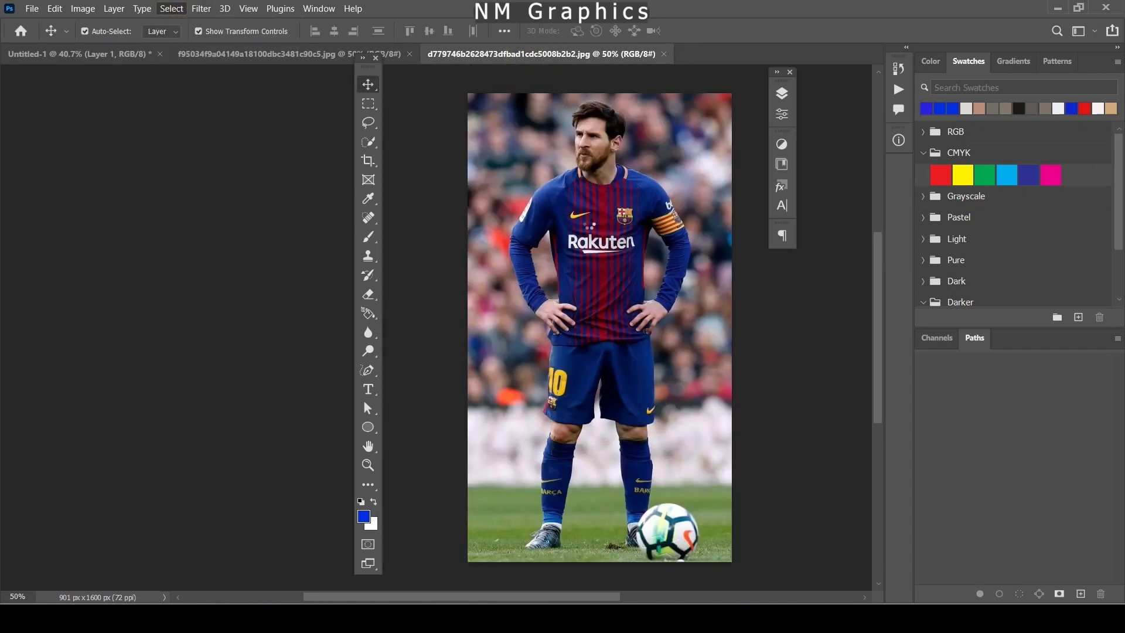
# Place the player in the poster at about 93% size, right of the face.
pyautogui.moveTo(569, 268)
pyautogui.mouseDown()
pyautogui.moveTo(544, 260)
pyautogui.moveTo(576, 291)
pyautogui.mouseUp()
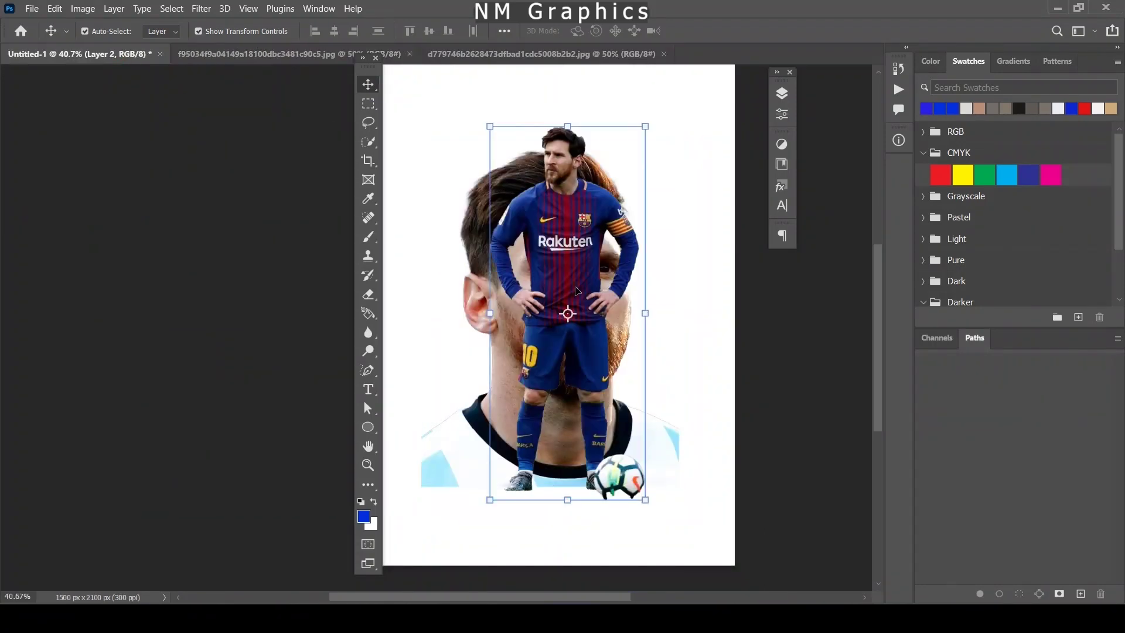
pyautogui.moveTo(482, 127); pyautogui.dragTo(493, 153)
pyautogui.moveTo(573, 237)
pyautogui.mouseDown()
pyautogui.moveTo(607, 239)
pyautogui.moveTo(596, 238)
pyautogui.mouseUp()
pyautogui.moveTo(666, 150); pyautogui.dragTo(673, 144)
pyautogui.moveTo(634, 208); pyautogui.dragTo(632, 216)
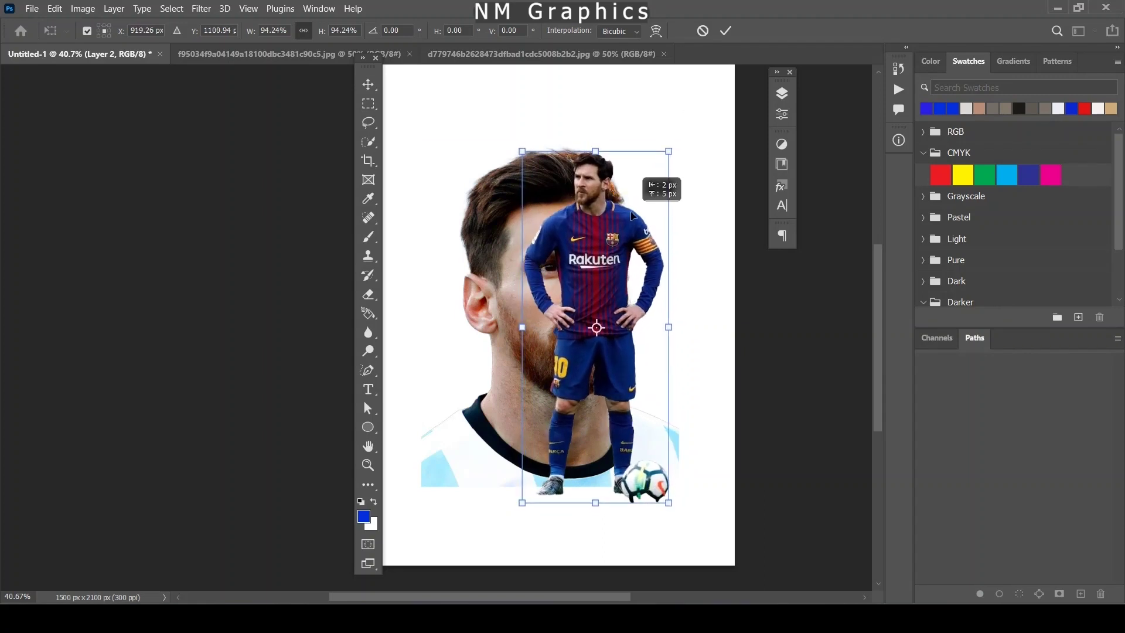
# Commit the transform and unlock the Background into a normal layer.
pyautogui.click(781, 92)
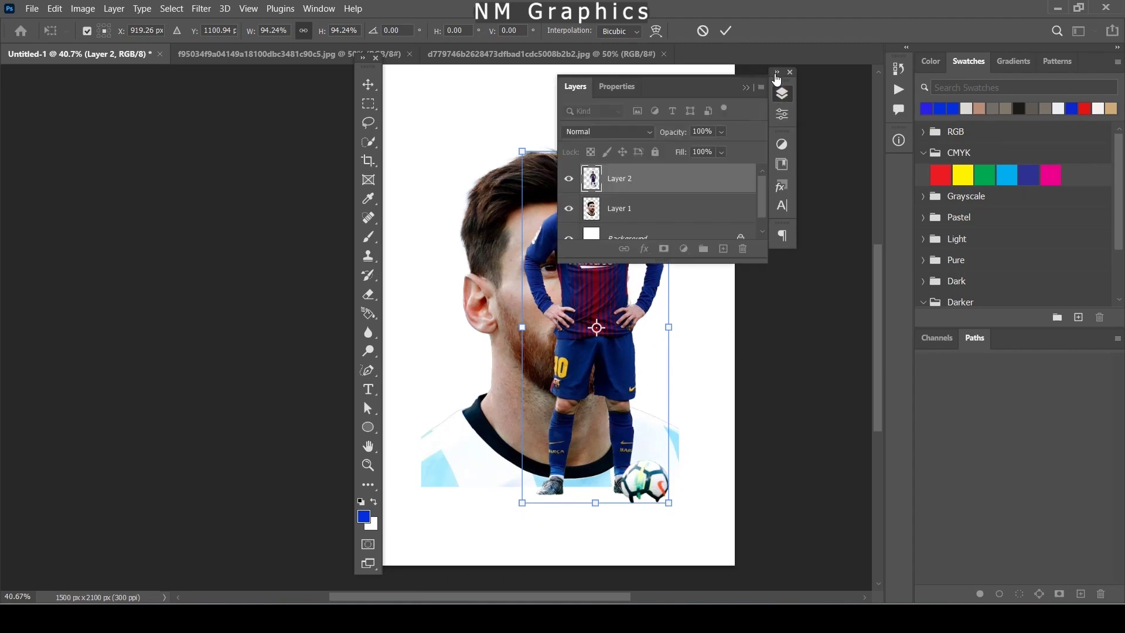
pyautogui.click(834, 216)
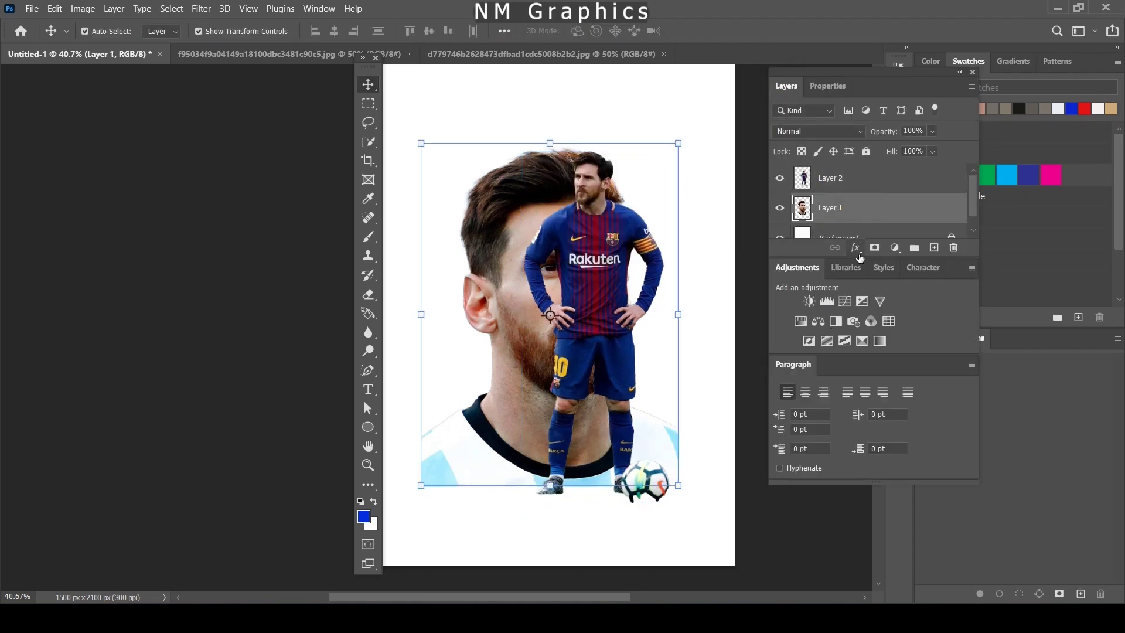
pyautogui.click(826, 236)
pyautogui.click(951, 222)
# Add a Solid Color fill layer and start choosing a grey for it.
pyautogui.click(855, 247)
pyautogui.click(678, 245)
pyautogui.click(803, 299)
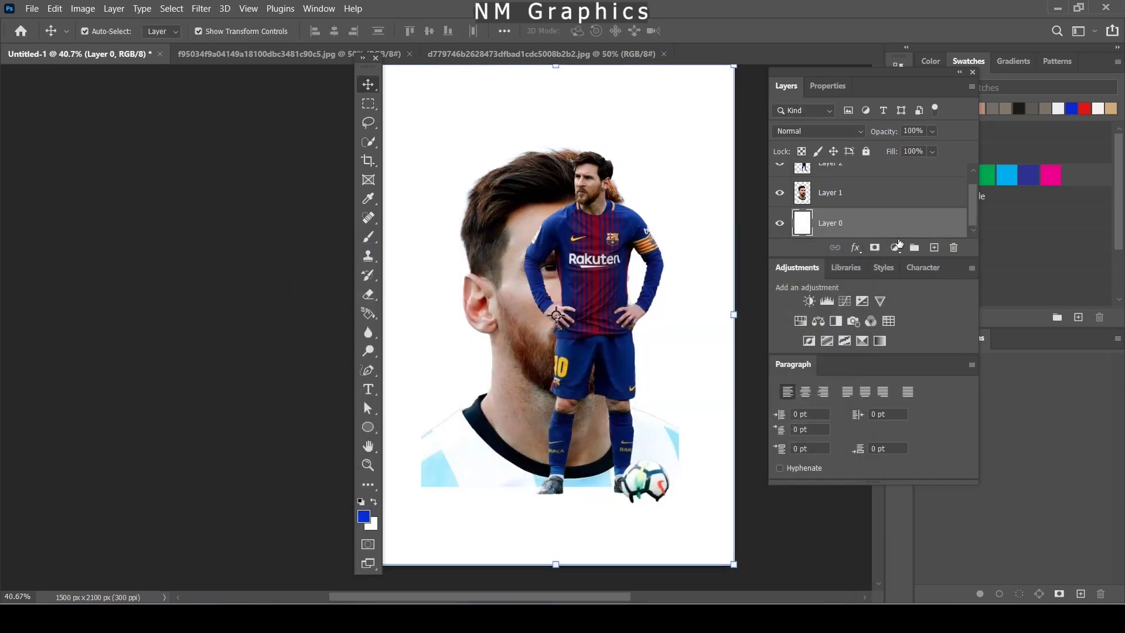
pyautogui.click(895, 247)
pyautogui.click(914, 265)
pyautogui.click(672, 246)
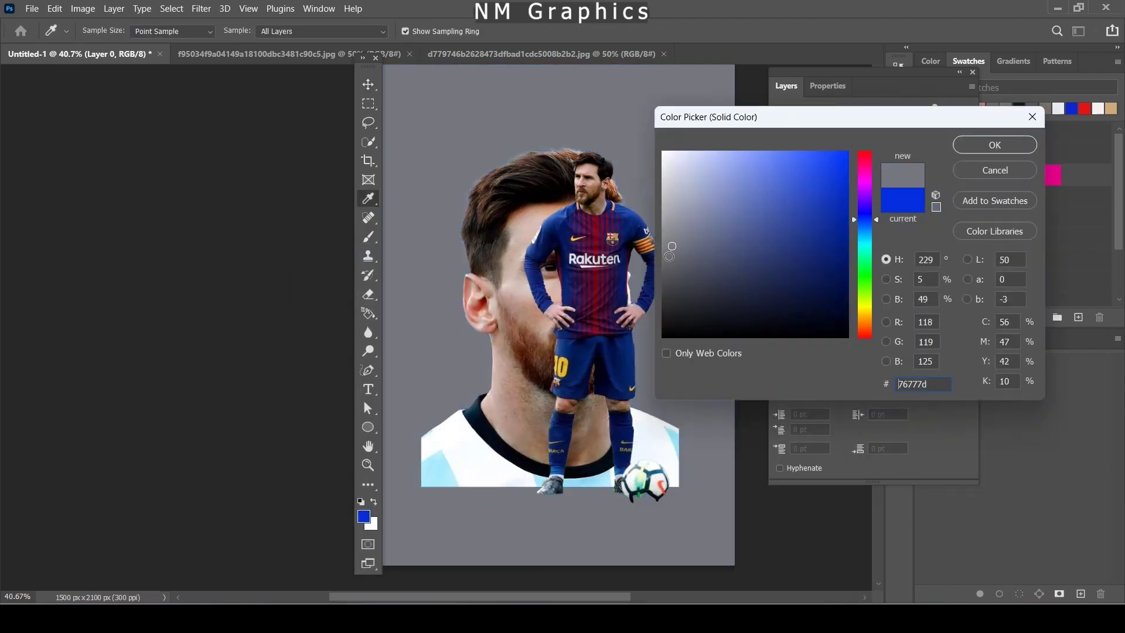
# Set the background fill to a neutral grey and confirm it.
pyautogui.moveTo(529, 306); pyautogui.dragTo(593, 447)
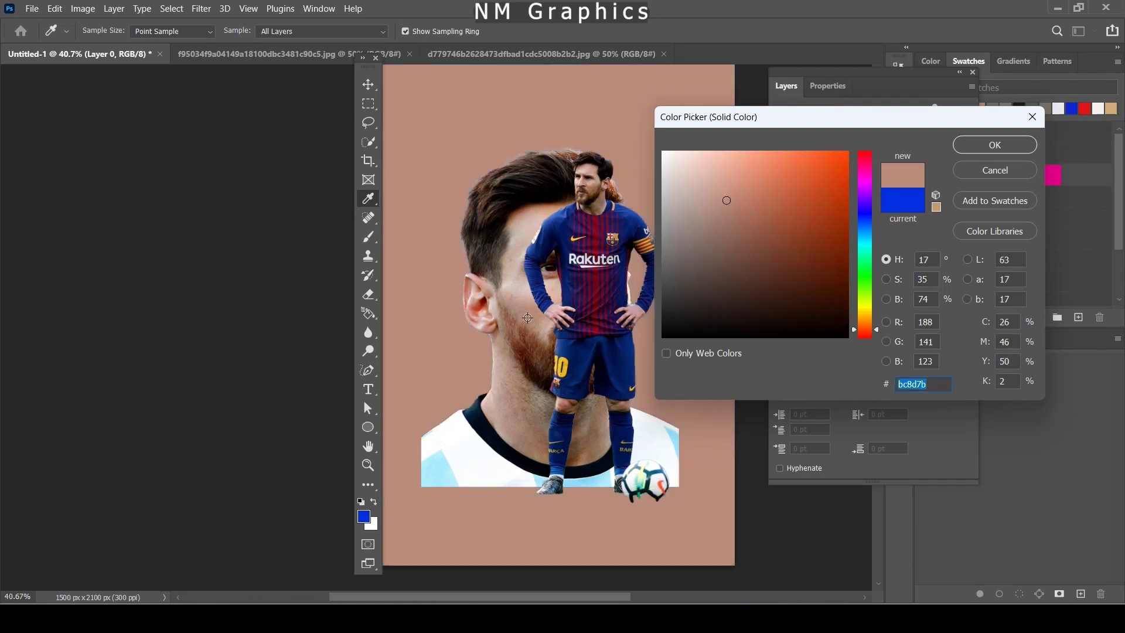
pyautogui.click(677, 235)
pyautogui.click(991, 147)
# In the fill's layer style, try and remove Outer Glow, then enable Gradient Overlay.
pyautogui.rightClick(808, 223)
pyautogui.click(832, 229)
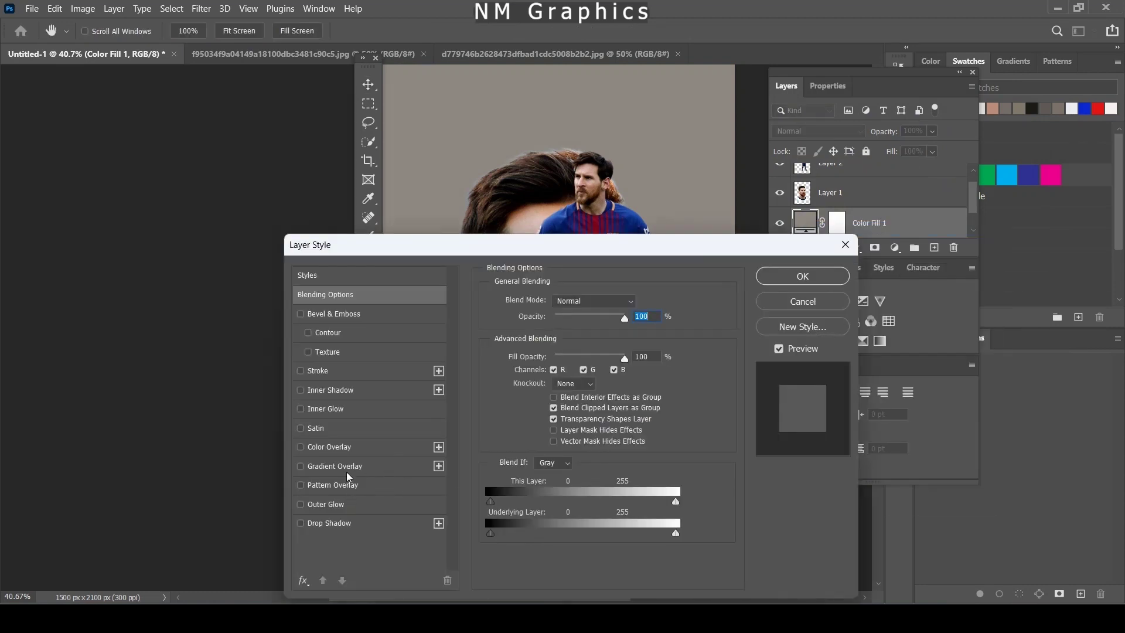
pyautogui.click(357, 504)
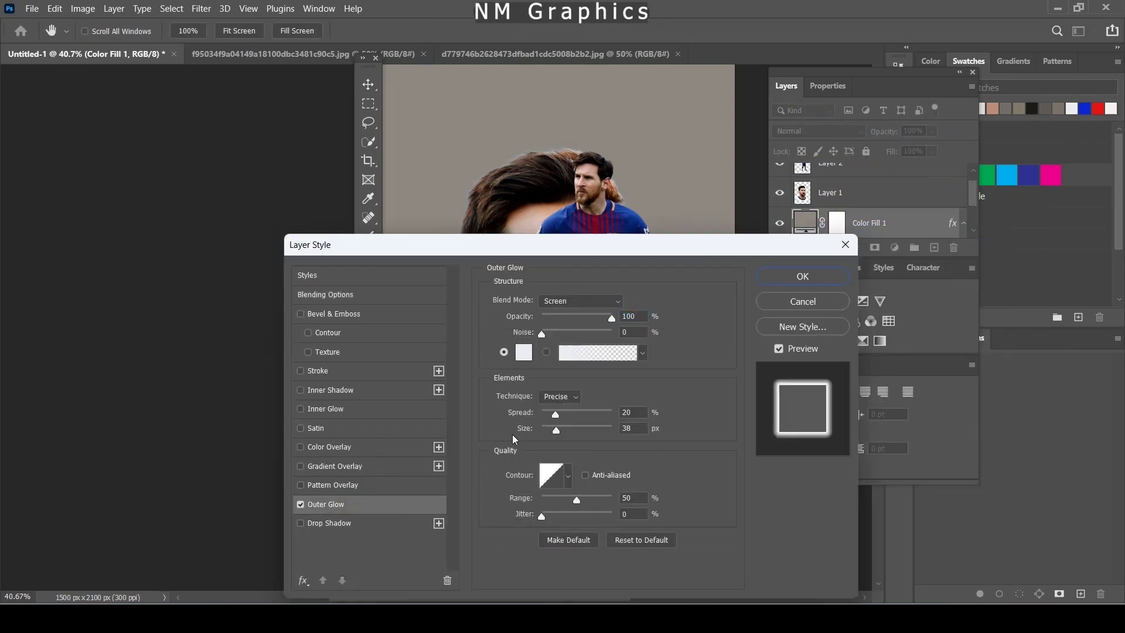
pyautogui.click(300, 504)
pyautogui.click(301, 466)
pyautogui.click(328, 467)
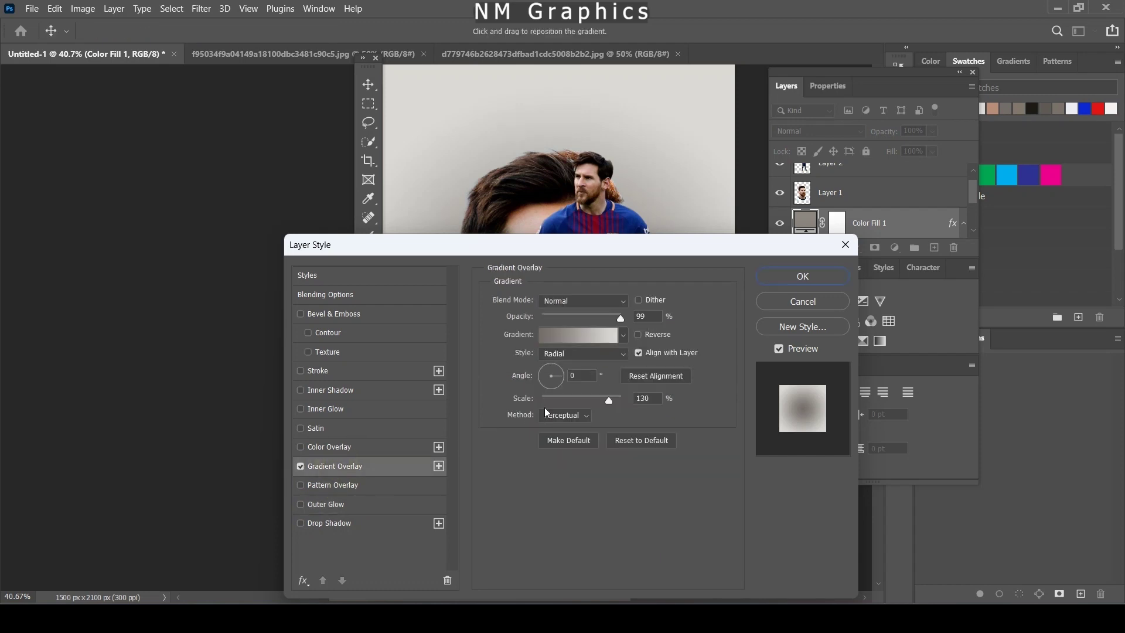
# Make the Gradient Overlay radial with lower opacity and 105% scale.
pyautogui.click(575, 362)
pyautogui.click(575, 362)
pyautogui.click(747, 420)
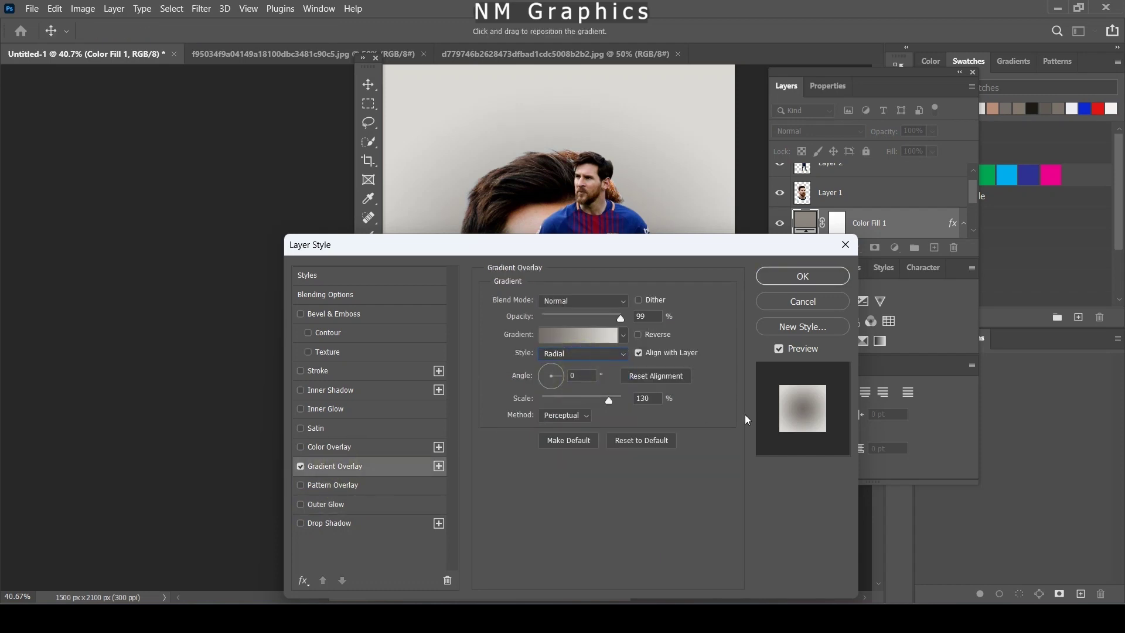
pyautogui.moveTo(562, 378); pyautogui.dragTo(568, 381)
pyautogui.moveTo(608, 321)
pyautogui.mouseDown()
pyautogui.moveTo(573, 323)
pyautogui.moveTo(586, 329)
pyautogui.mouseUp()
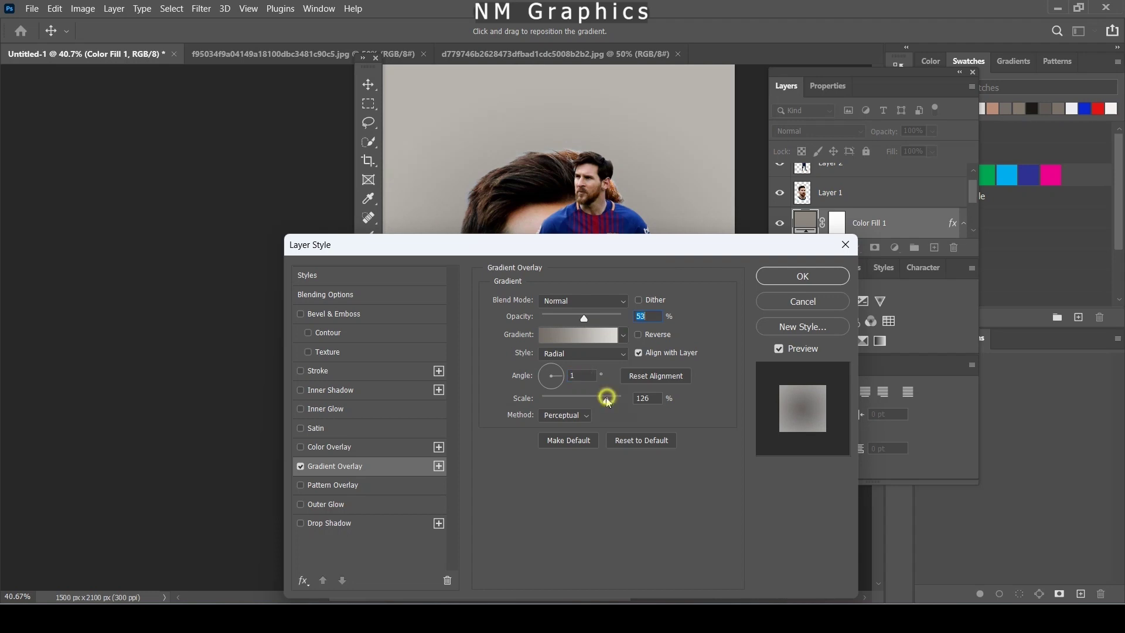
pyautogui.moveTo(608, 398); pyautogui.dragTo(593, 397)
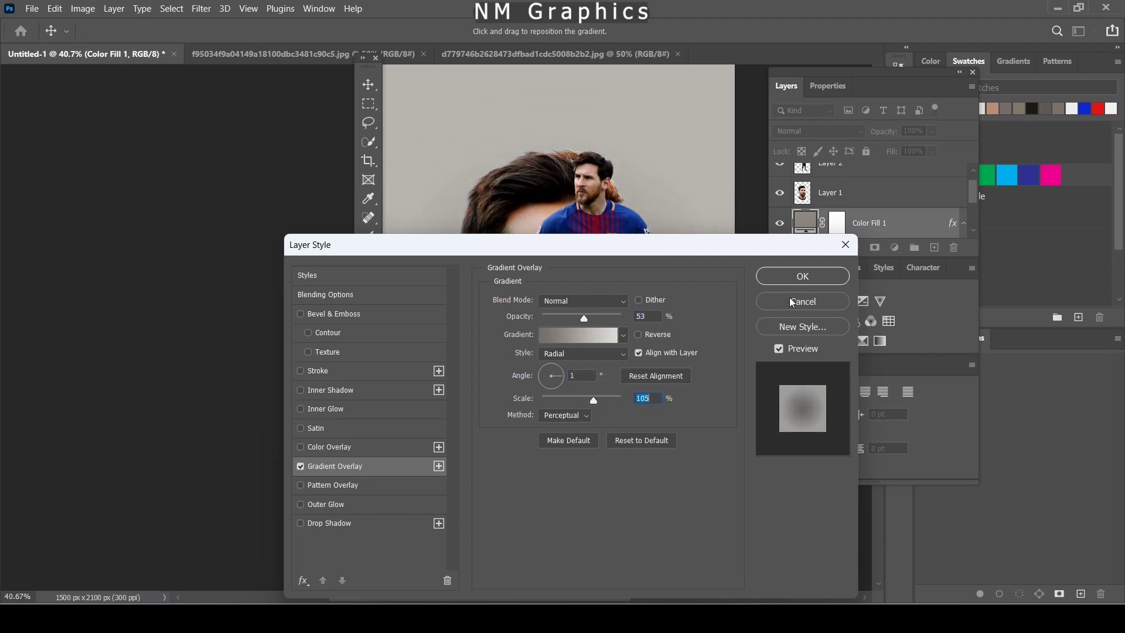
pyautogui.click(792, 302)
pyautogui.scroll(1, 844, 194)
# Mask the face portrait layer and erase around the player's torso and head.
pyautogui.click(856, 208)
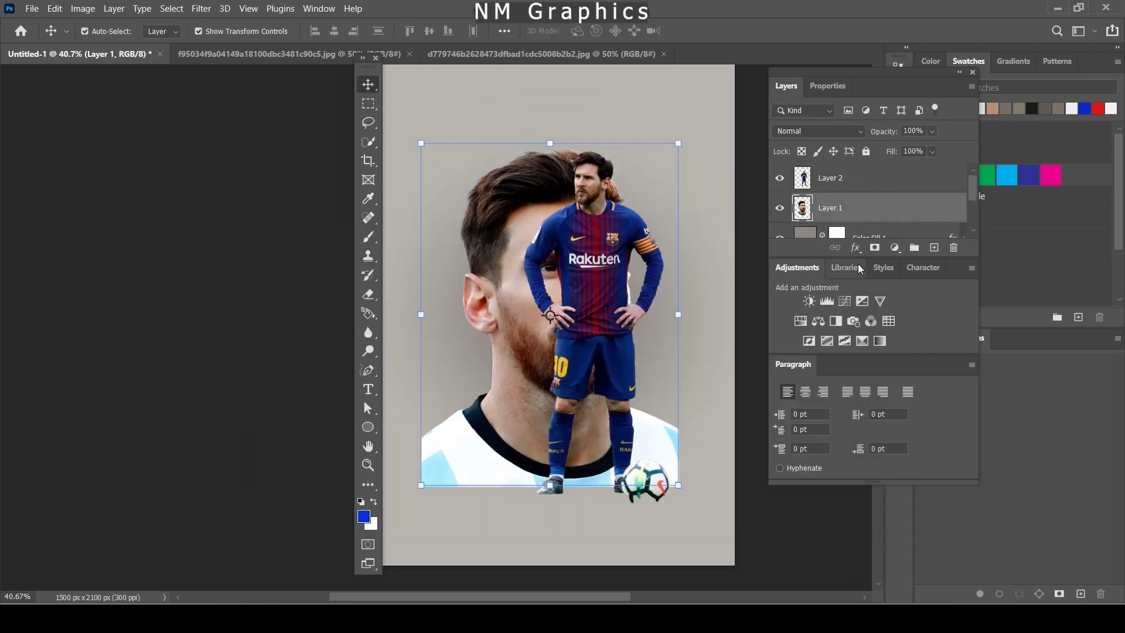
pyautogui.click(875, 247)
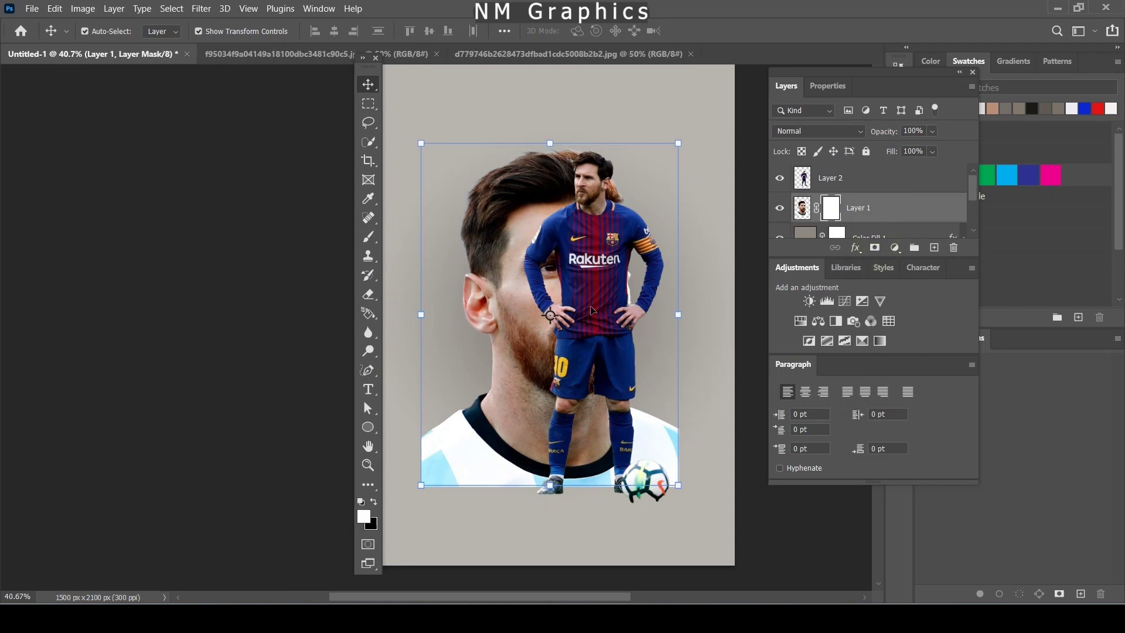
pyautogui.click(368, 294)
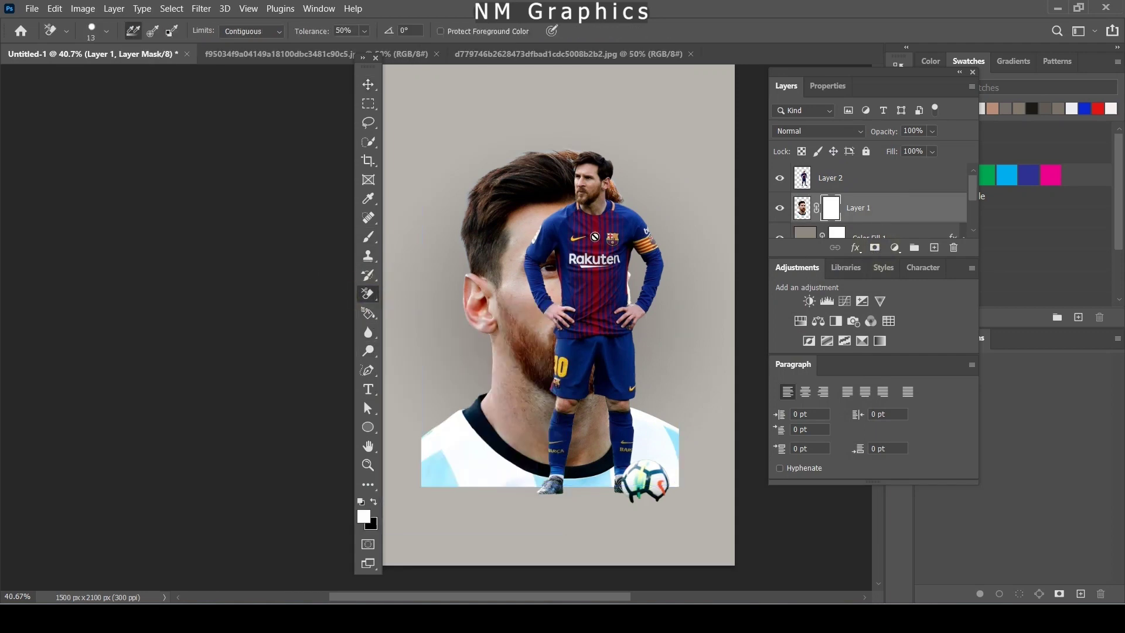
pyautogui.rightClick(373, 296)
pyautogui.click(410, 293)
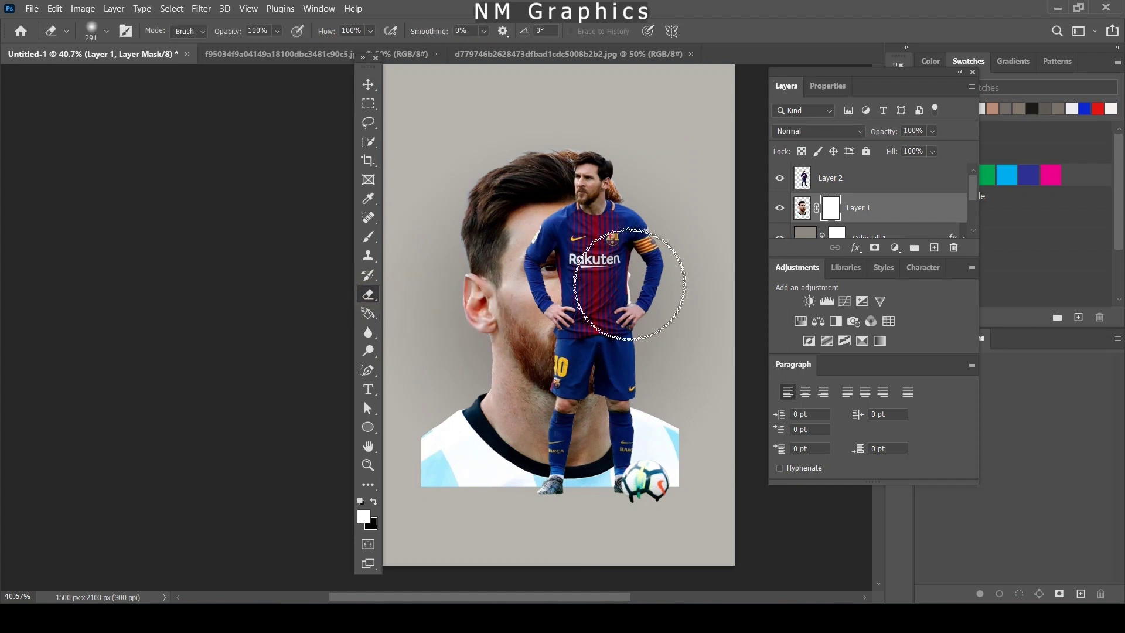
pyautogui.moveTo(628, 233)
pyautogui.mouseDown()
pyautogui.moveTo(650, 178)
pyautogui.moveTo(648, 289)
pyautogui.moveTo(582, 239)
pyautogui.moveTo(619, 186)
pyautogui.mouseUp()
# With a hard round eraser, remove the portrait's hair edge and white shirt.
pyautogui.click(106, 31)
pyautogui.click(102, 252)
pyautogui.click(617, 179)
pyautogui.moveTo(615, 452)
pyautogui.mouseDown()
pyautogui.moveTo(610, 477)
pyautogui.moveTo(623, 470)
pyautogui.mouseUp()
pyautogui.moveTo(583, 525)
pyautogui.mouseDown()
pyautogui.moveTo(469, 485)
pyautogui.moveTo(431, 419)
pyautogui.moveTo(470, 478)
pyautogui.mouseUp()
# With a soft round eraser, fade out the dark collar below the face.
pyautogui.click(106, 31)
pyautogui.click(102, 217)
pyautogui.click(440, 422)
pyautogui.moveTo(447, 447)
pyautogui.mouseDown()
pyautogui.moveTo(515, 494)
pyautogui.moveTo(452, 401)
pyautogui.moveTo(459, 409)
pyautogui.moveTo(459, 376)
pyautogui.moveTo(451, 395)
pyautogui.moveTo(470, 439)
pyautogui.moveTo(522, 497)
pyautogui.moveTo(533, 492)
pyautogui.mouseUp()
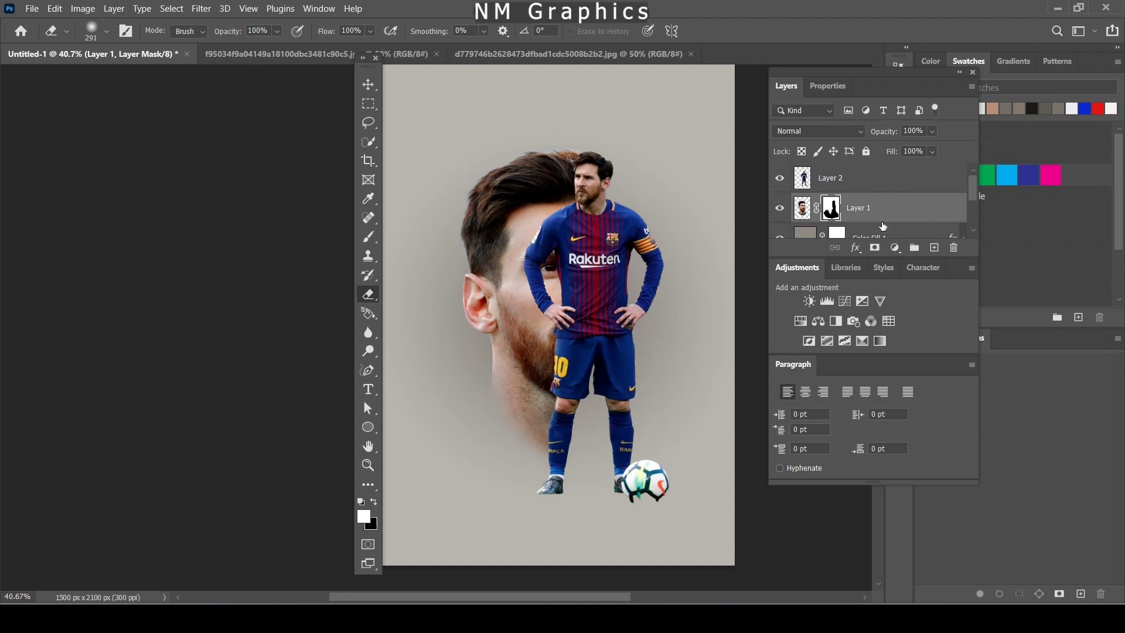
pyautogui.click(895, 248)
# Add a Black & White adjustment to turn the face grayscale.
pyautogui.click(914, 438)
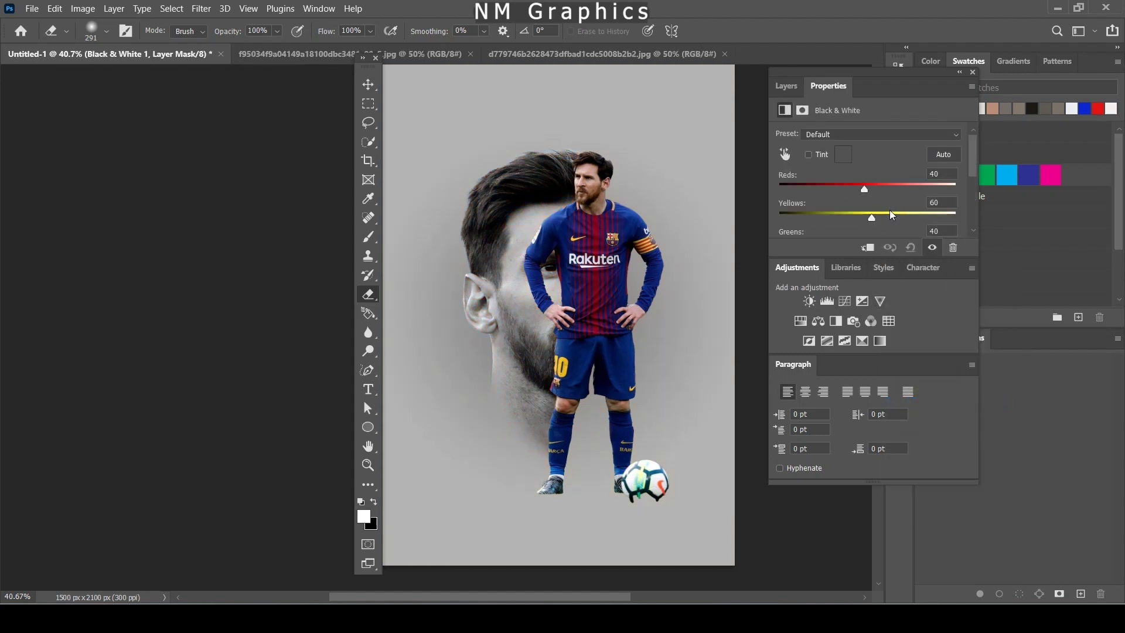
pyautogui.click(786, 85)
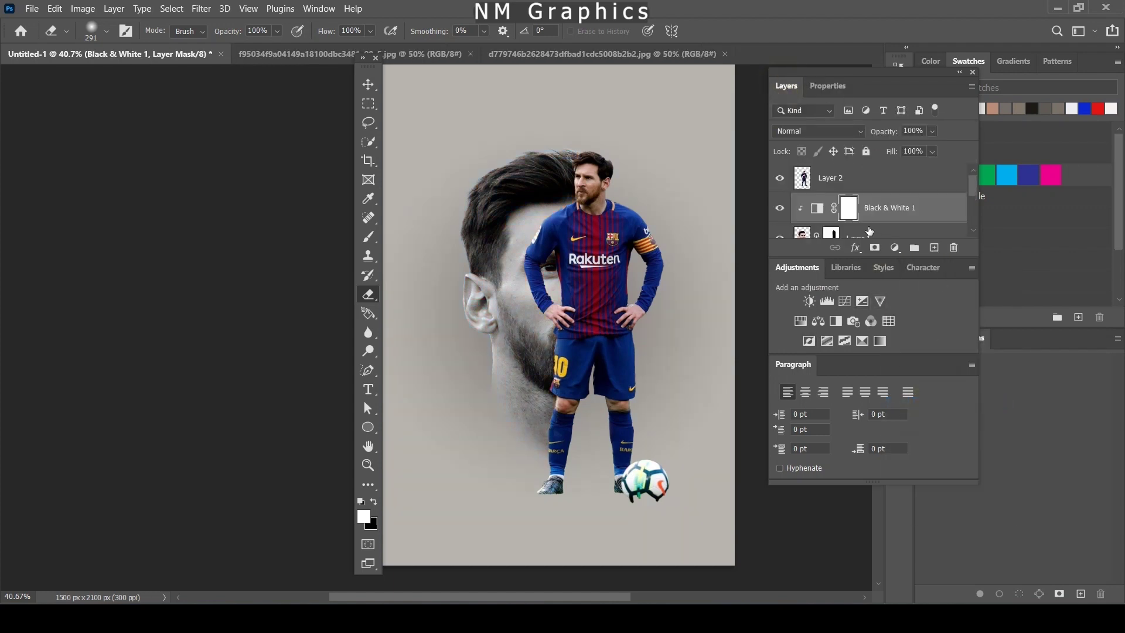
pyautogui.click(895, 248)
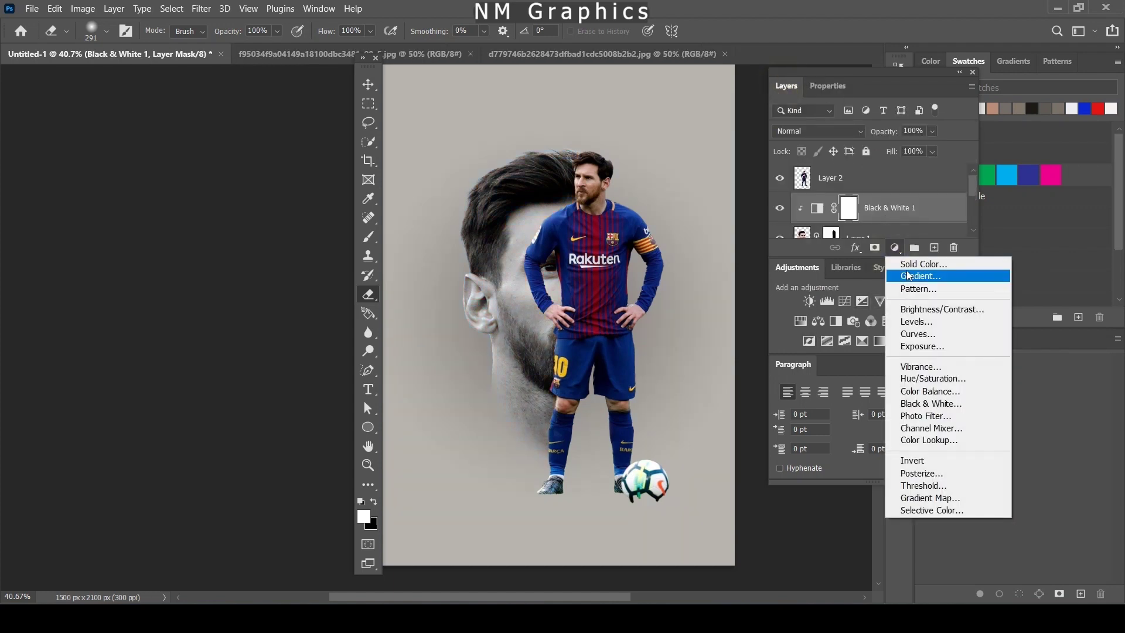
# Add a Levels adjustment (20 / 1.31 / 233) clipped to the face layer.
pyautogui.click(925, 324)
pyautogui.scroll(-1, 855, 229)
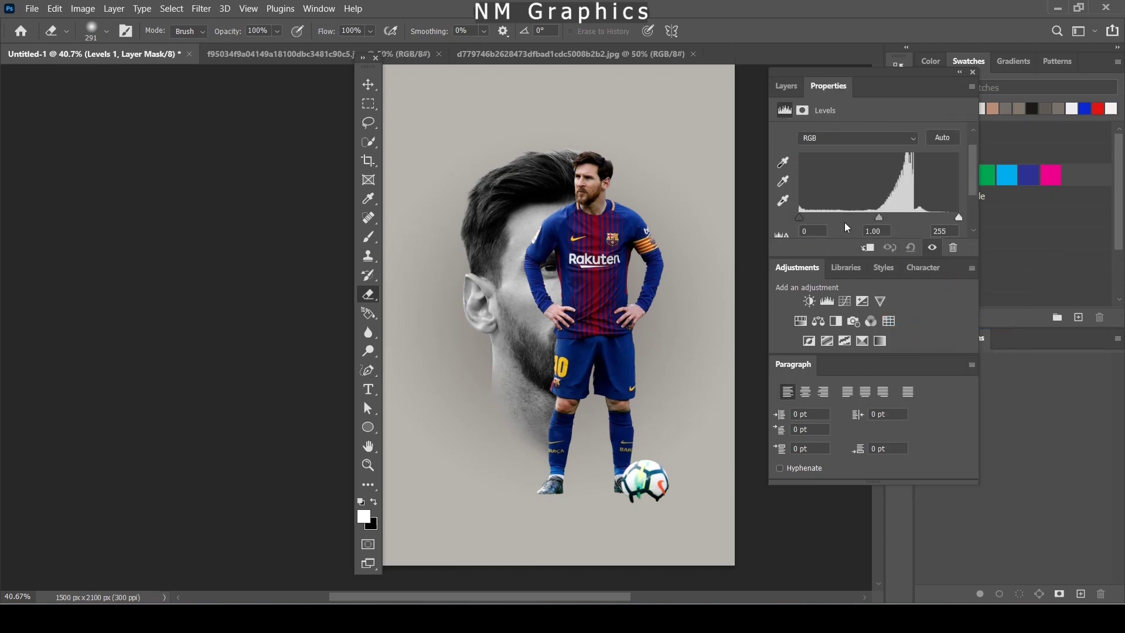
pyautogui.moveTo(801, 218)
pyautogui.mouseDown()
pyautogui.moveTo(837, 218)
pyautogui.moveTo(814, 218)
pyautogui.mouseUp()
pyautogui.moveTo(882, 218); pyautogui.dragTo(871, 219)
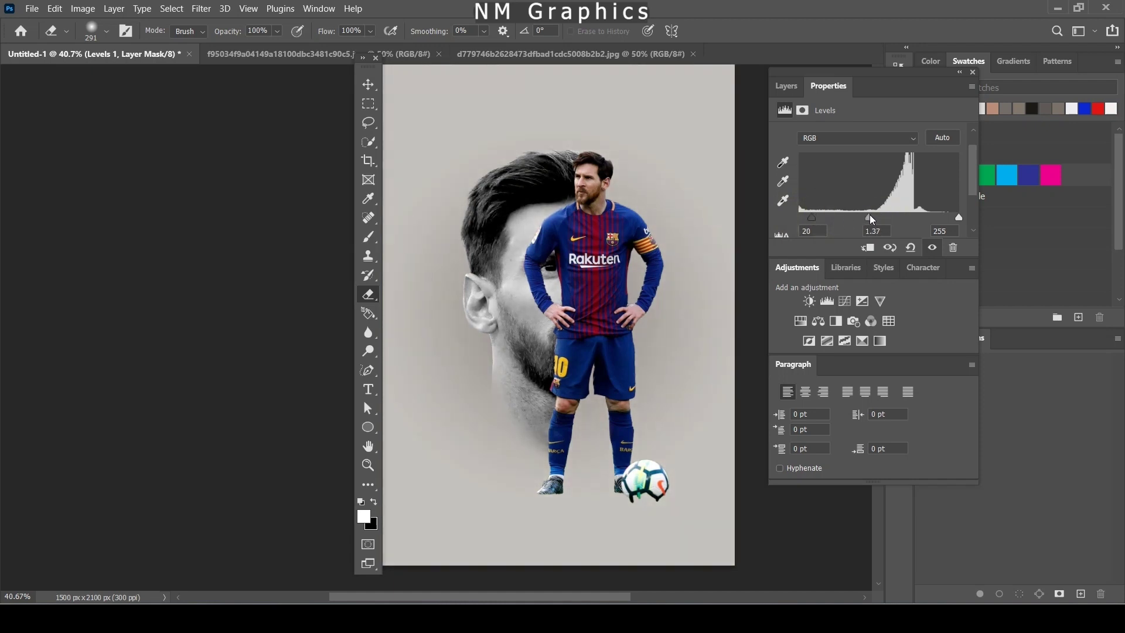
pyautogui.moveTo(951, 218); pyautogui.dragTo(935, 216)
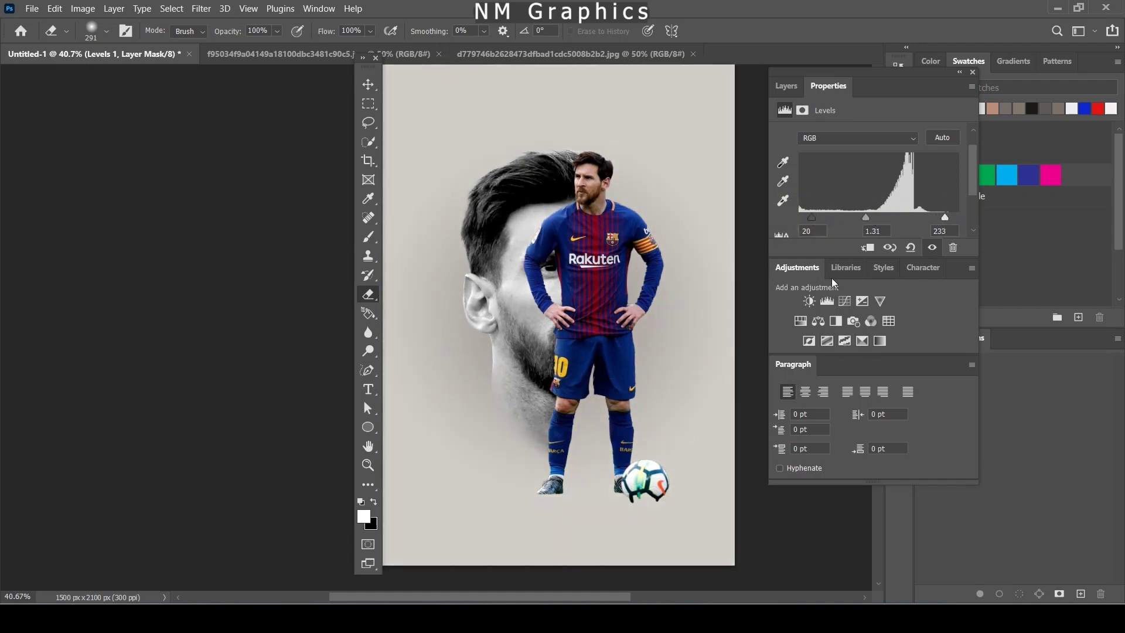
pyautogui.click(867, 247)
pyautogui.click(788, 88)
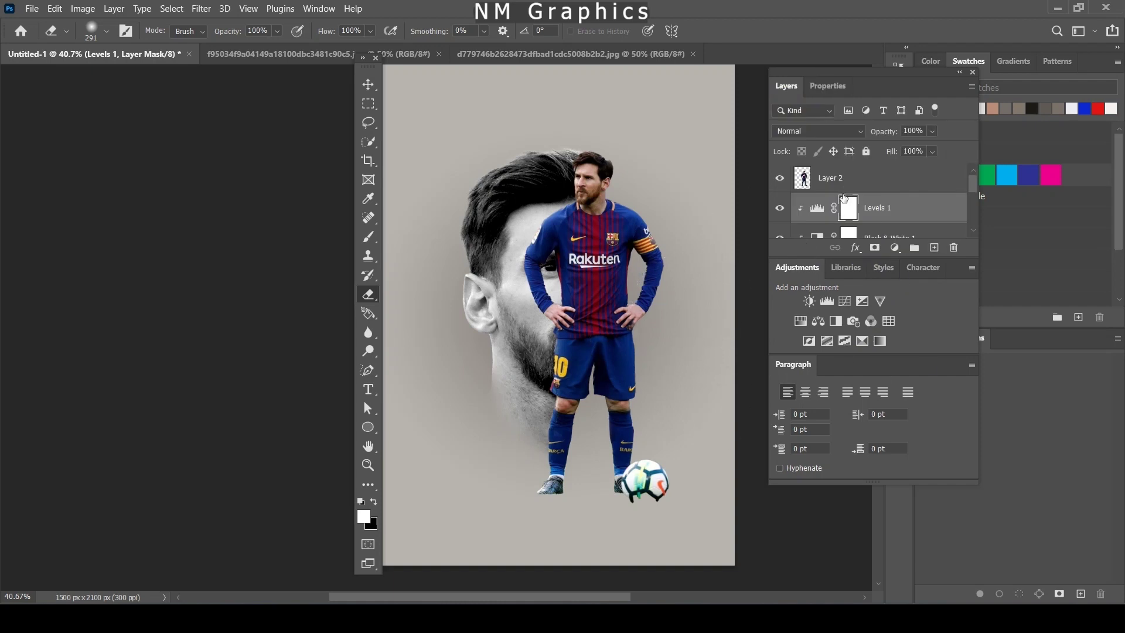
# Add a red Solid Color fill layer and try blend modes on it.
pyautogui.click(895, 247)
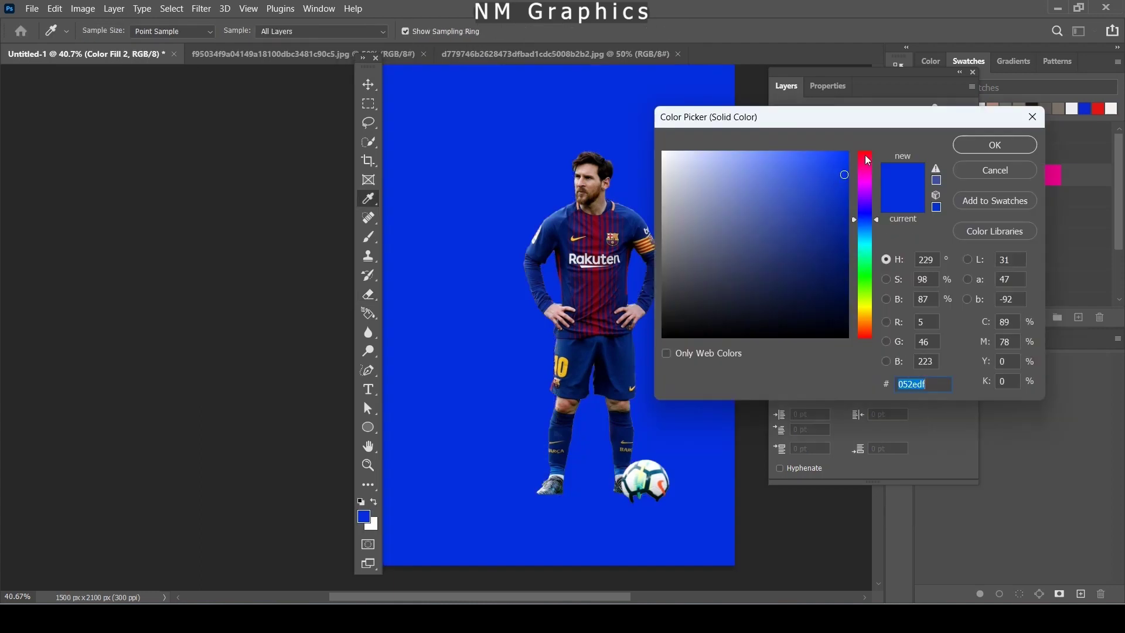
pyautogui.moveTo(867, 157); pyautogui.dragTo(865, 153)
pyautogui.click(844, 158)
pyautogui.click(994, 145)
pyautogui.press('e')
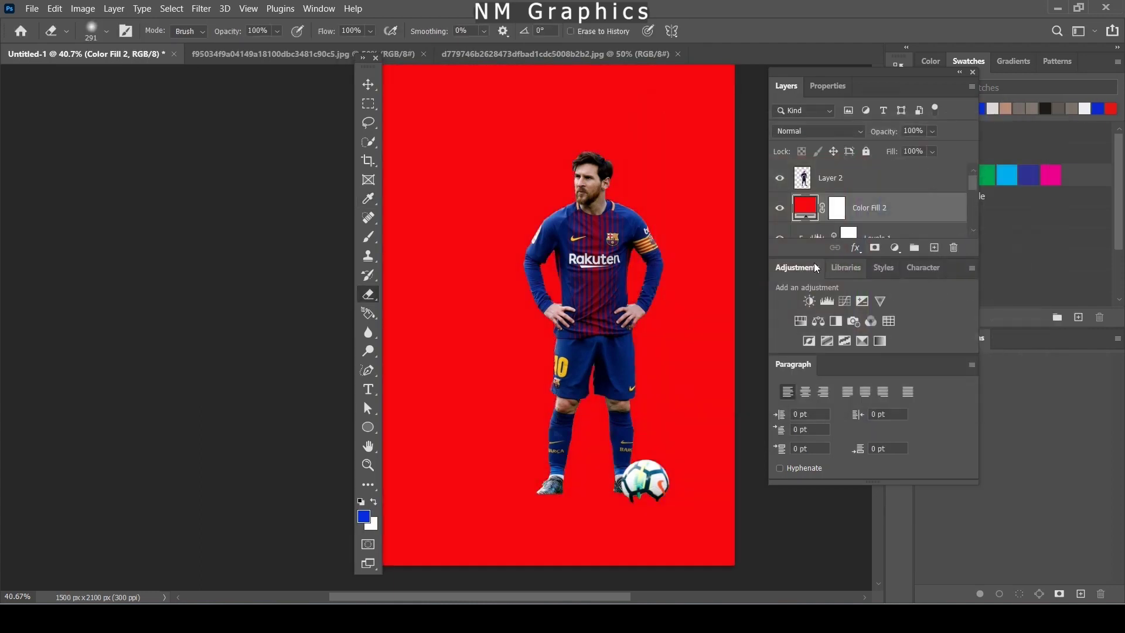
pyautogui.click(848, 131)
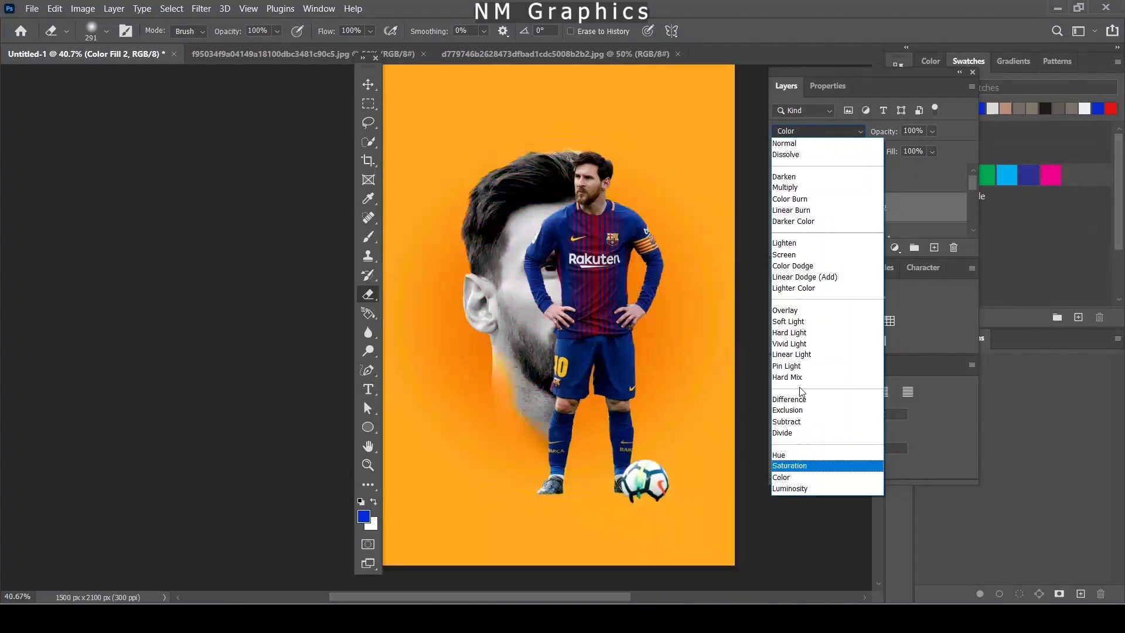
# Set the red fill to Color Dodge and target its mask with the Brush.
pyautogui.click(793, 266)
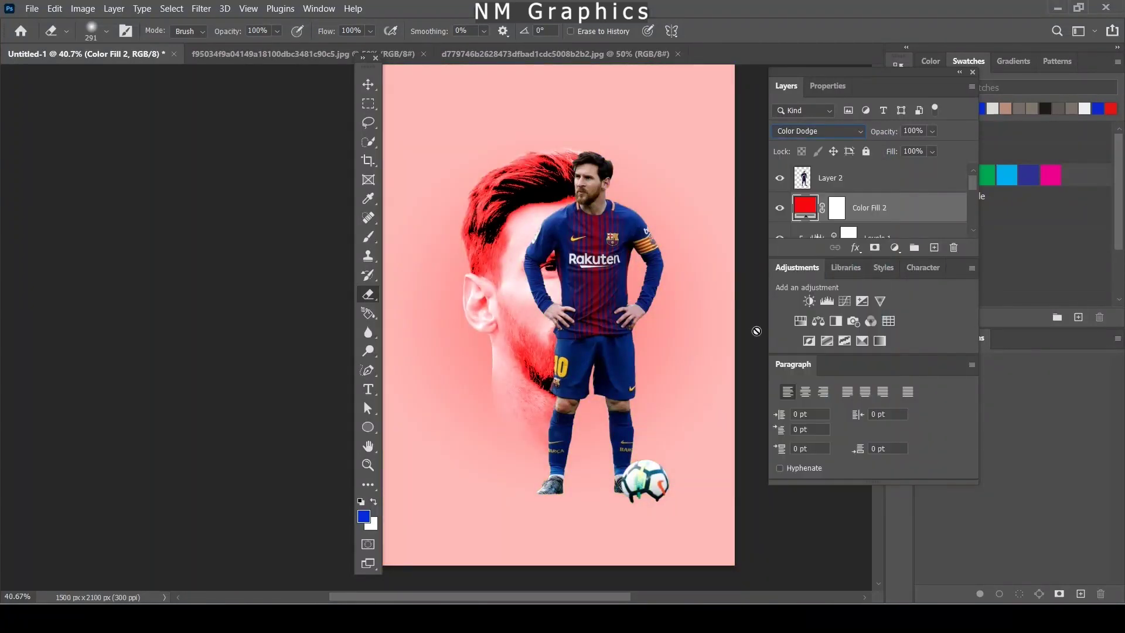
pyautogui.click(840, 211)
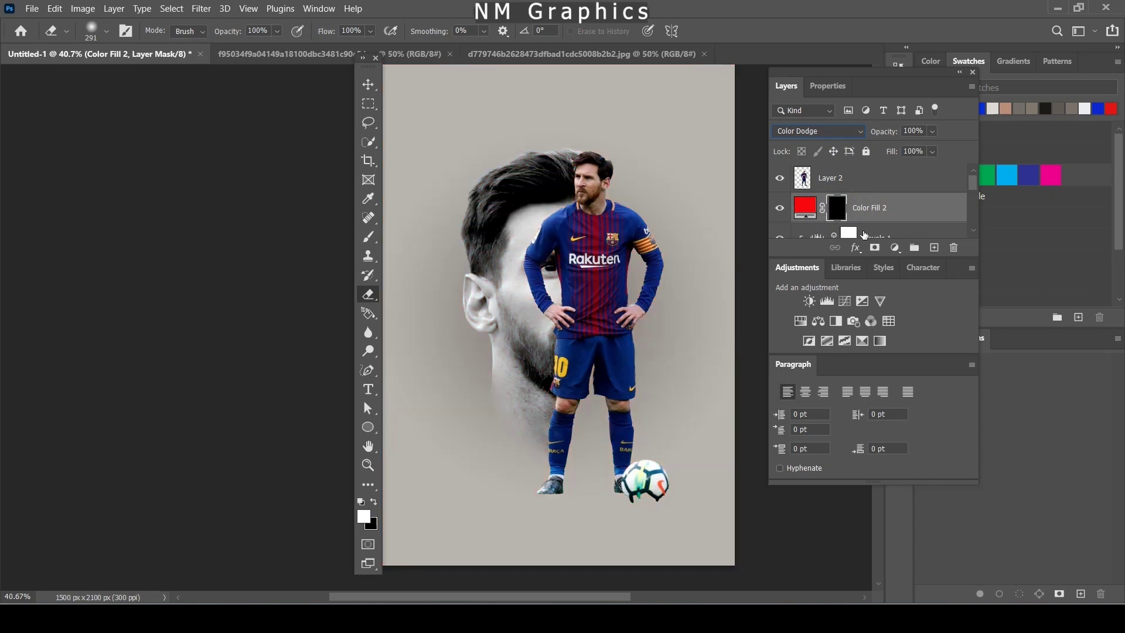
pyautogui.press('b')
pyautogui.scroll(2, 568, 272)
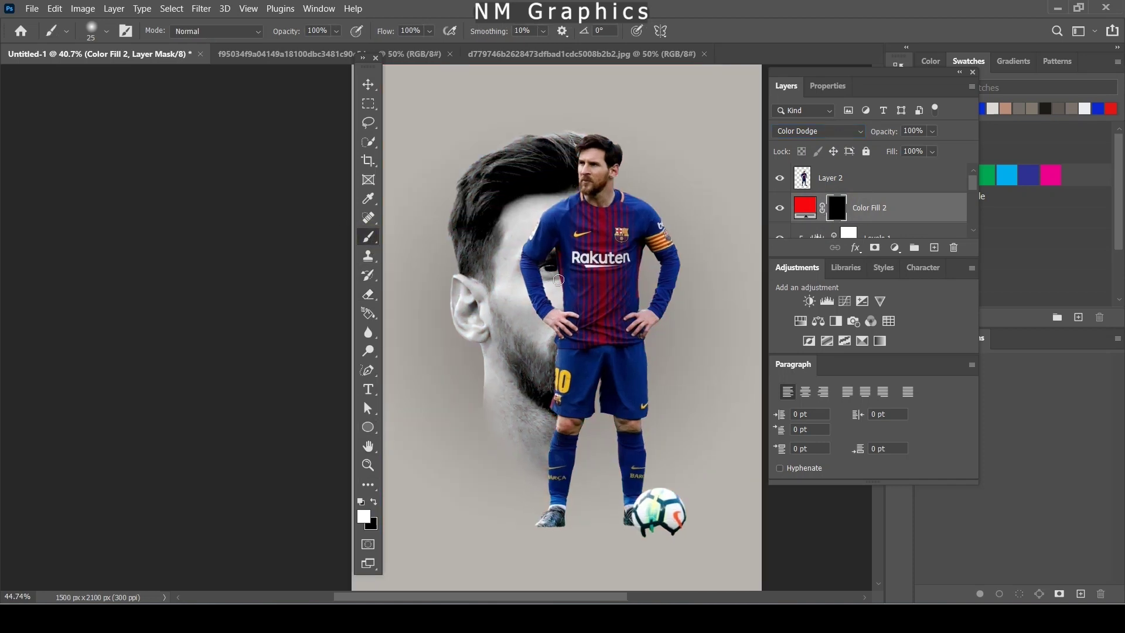
pyautogui.scroll(3, 559, 269)
pyautogui.scroll(3, 551, 263)
pyautogui.scroll(3, 542, 259)
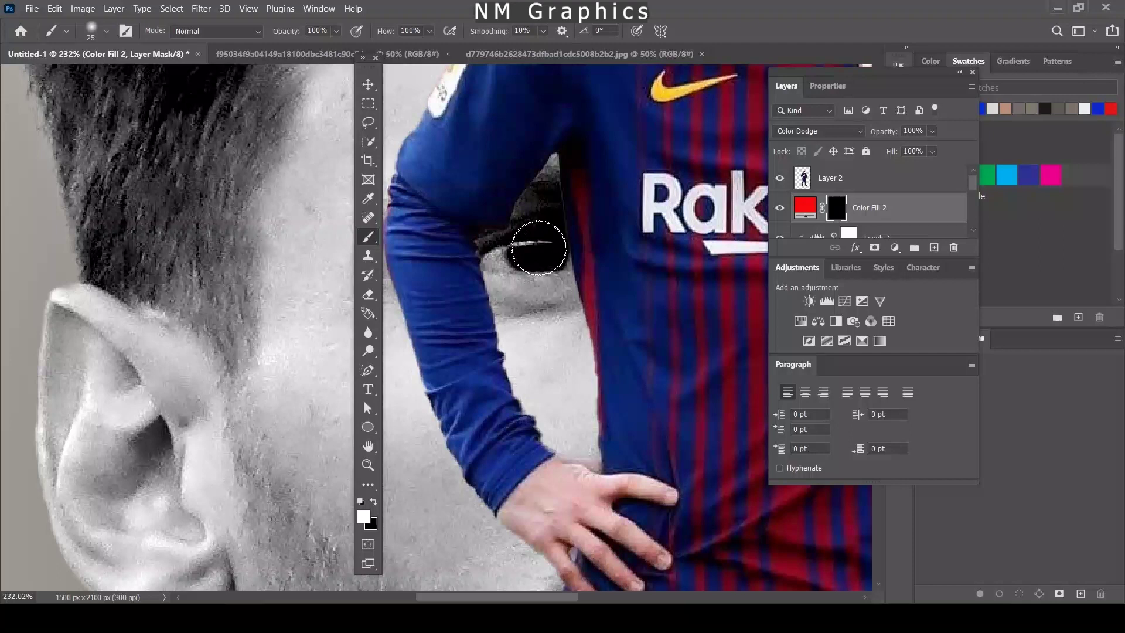
# Paint a thin red glow along the face's eye with a small soft brush.
pyautogui.click(106, 31)
pyautogui.press('Return')
pyautogui.moveTo(534, 257); pyautogui.dragTo(549, 248)
pyautogui.hotkey('ctrl', 'z')
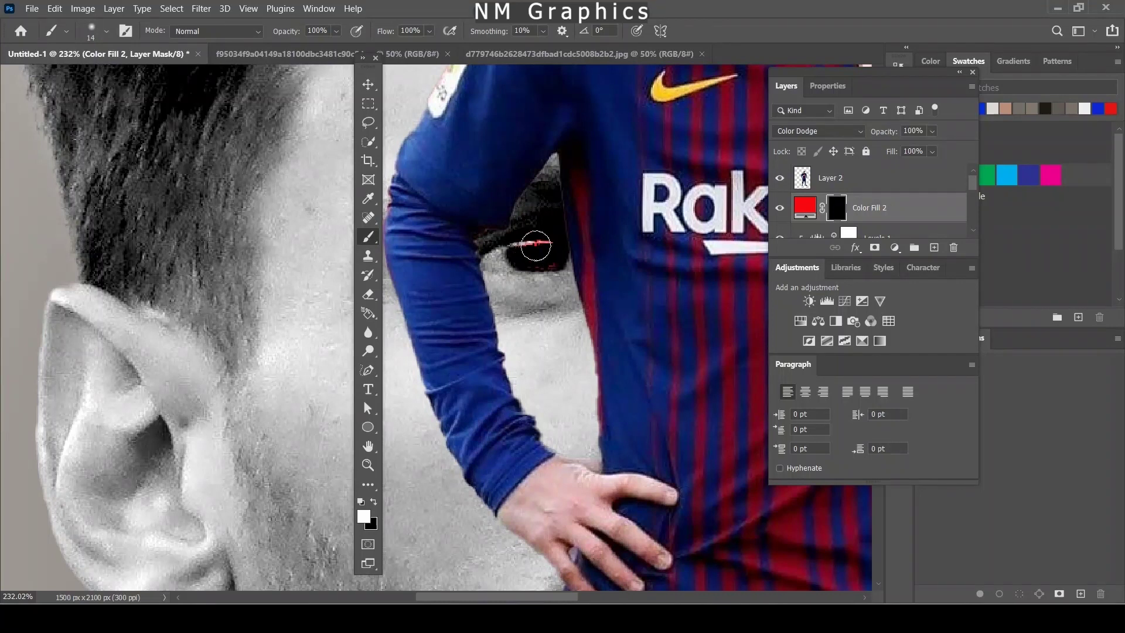
pyautogui.scroll(-5, 535, 259)
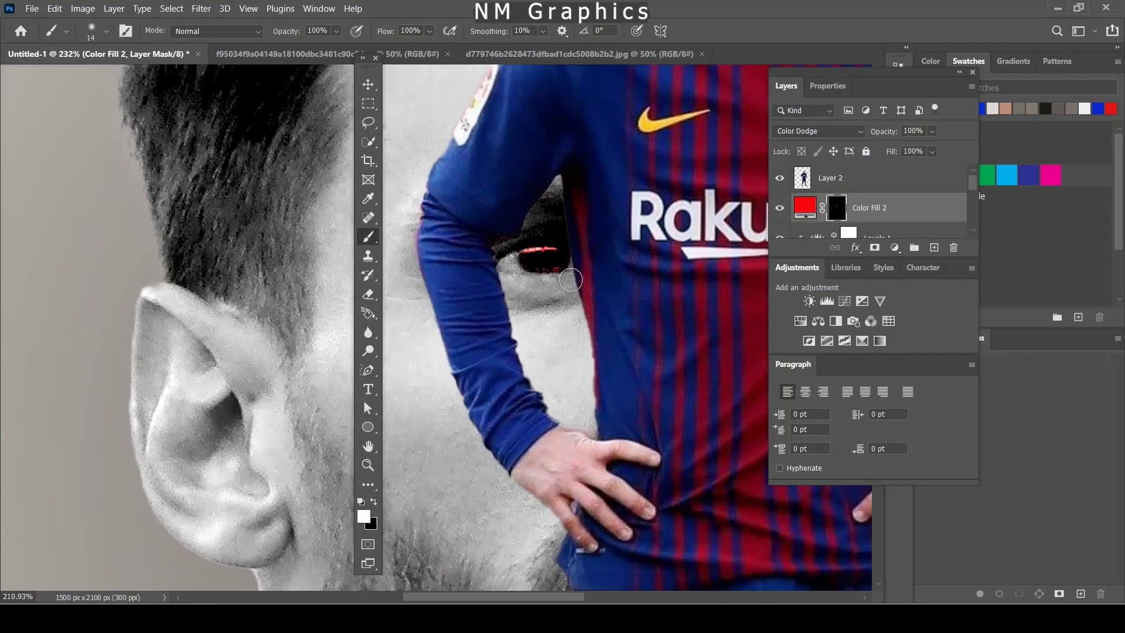
pyautogui.scroll(5, 543, 244)
pyautogui.scroll(3, 543, 243)
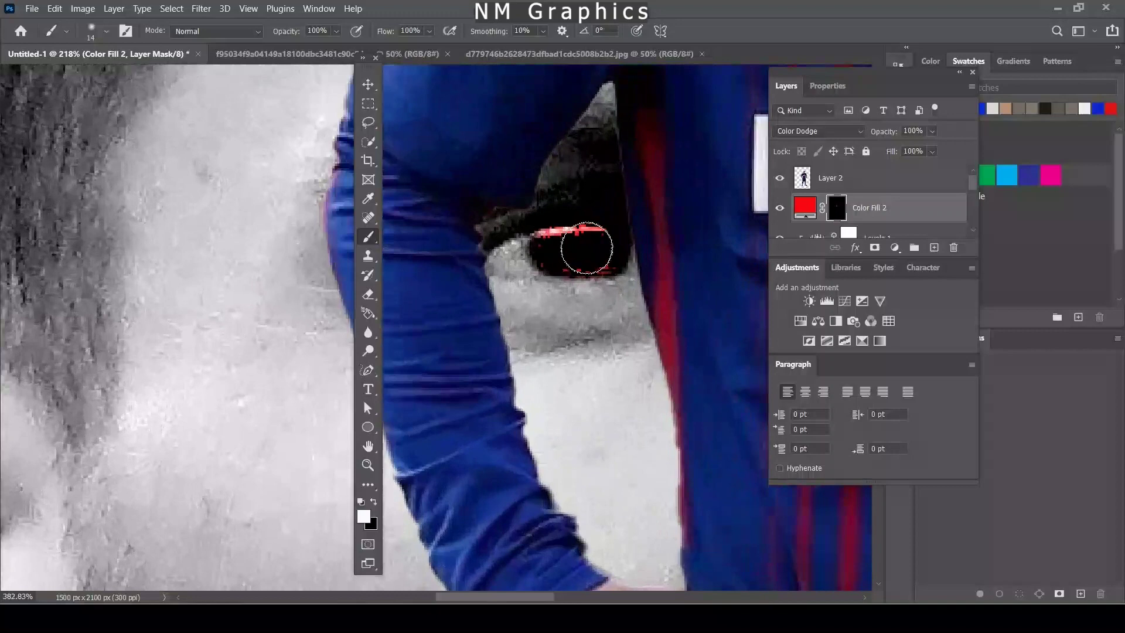
pyautogui.scroll(2, 580, 243)
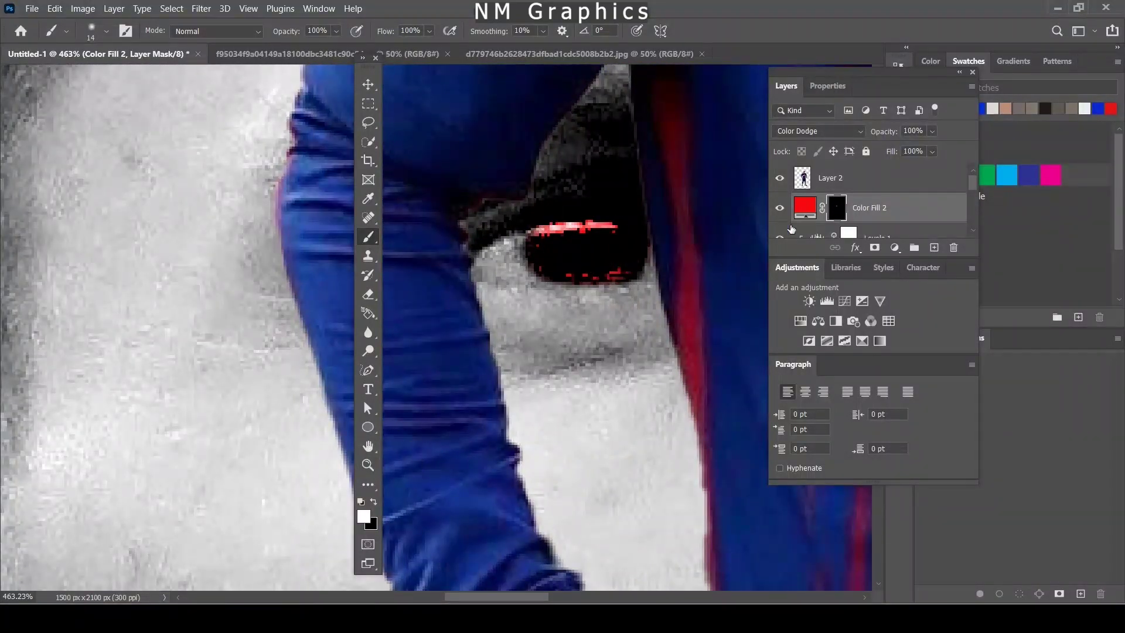
pyautogui.click(368, 294)
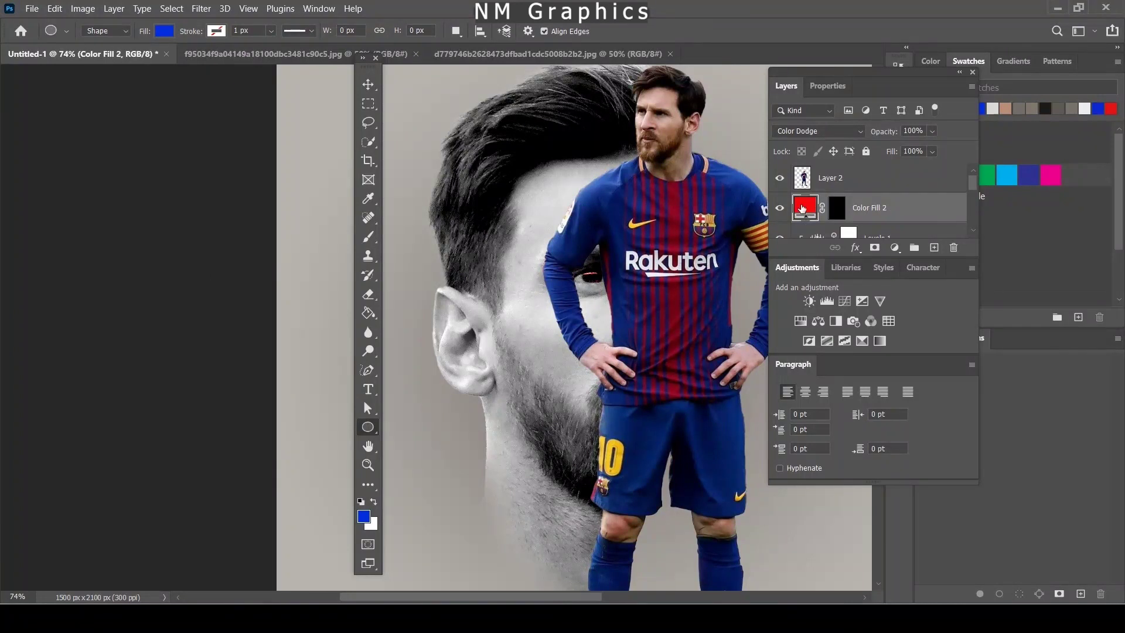
# Change the eye-glow fill to a brighter pure red (#fc0522) and fit the poster on screen.
pyautogui.doubleClick(803, 208)
pyautogui.moveTo(841, 168); pyautogui.dragTo(818, 154)
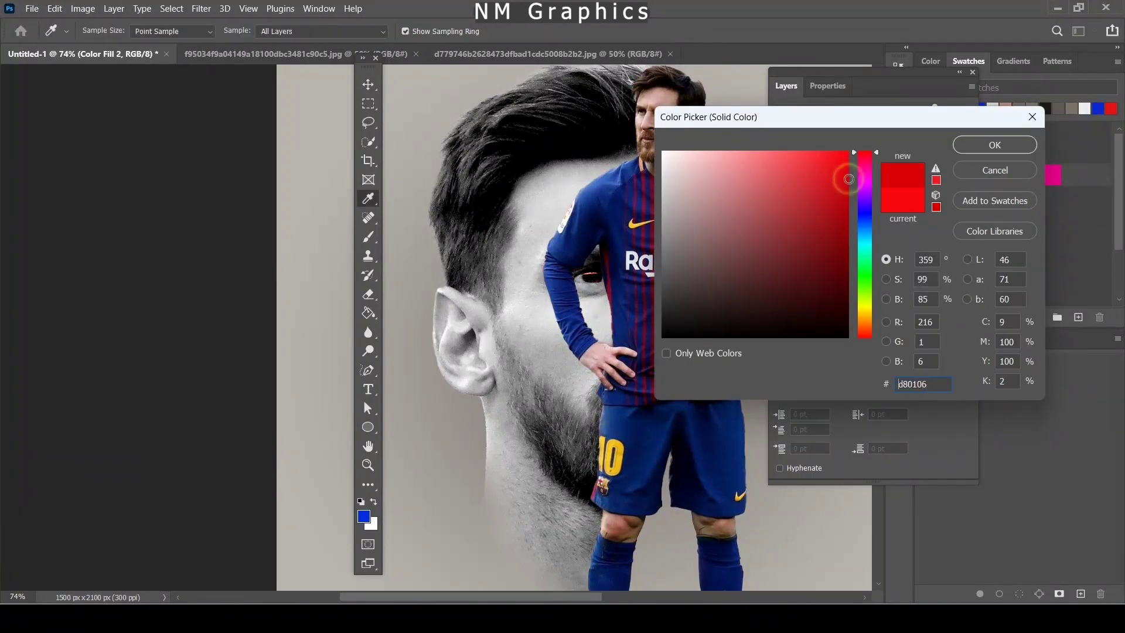
pyautogui.click(862, 162)
pyautogui.click(863, 154)
pyautogui.click(845, 160)
pyautogui.click(841, 183)
pyautogui.click(844, 154)
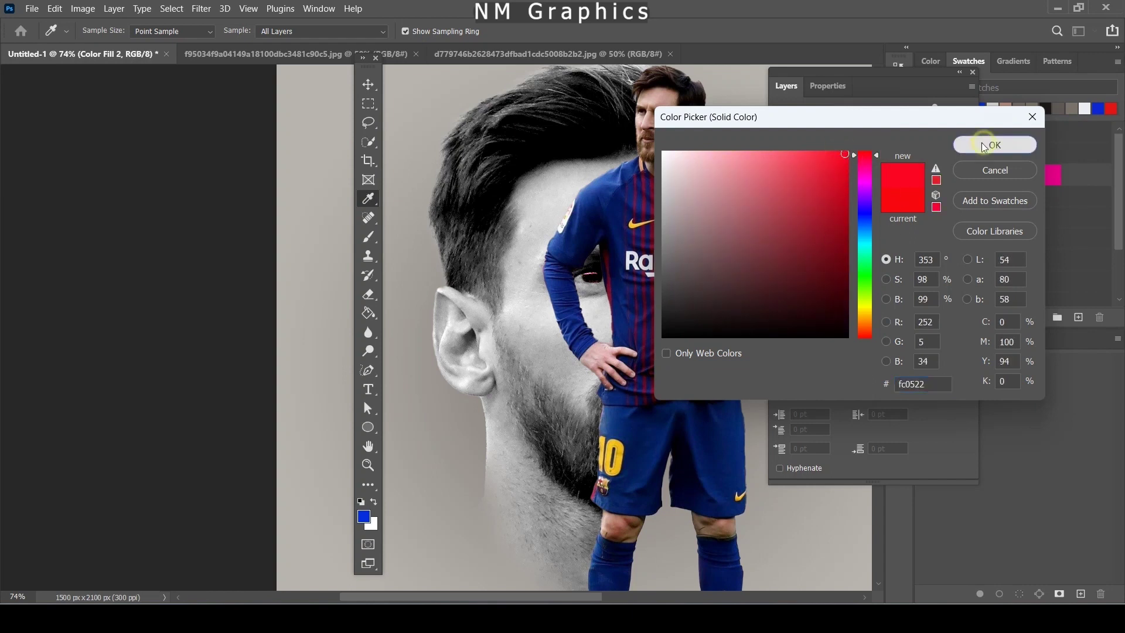
pyautogui.click(994, 144)
pyautogui.hotkey('ctrl', '0')
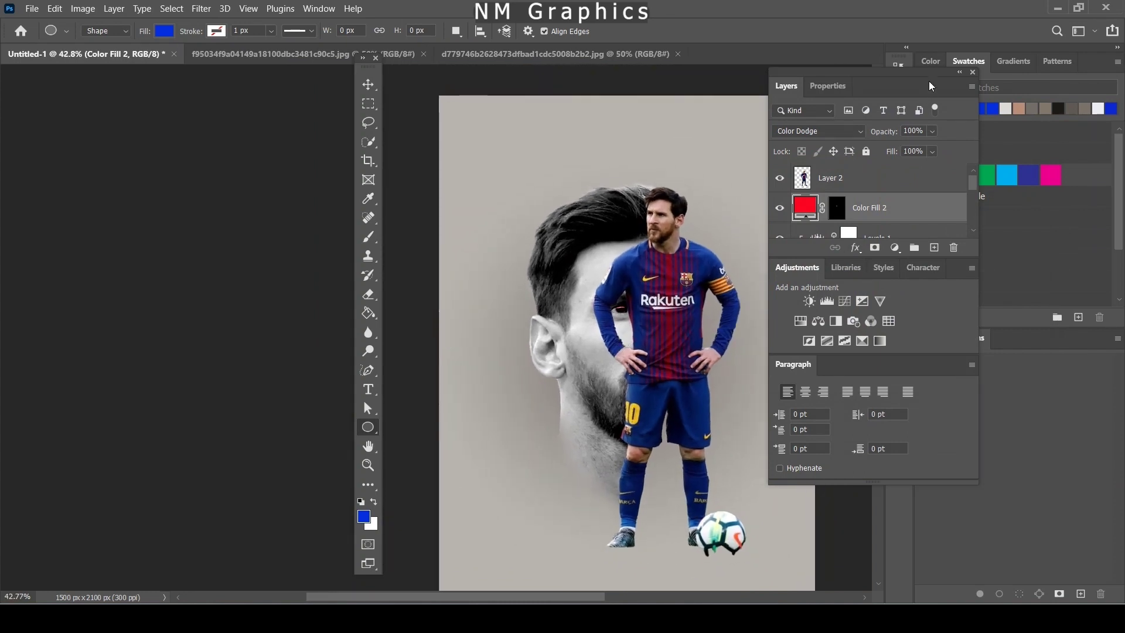
# Collapse the side panels and adjust the layer stack in the Layers panel.
pyautogui.click(959, 72)
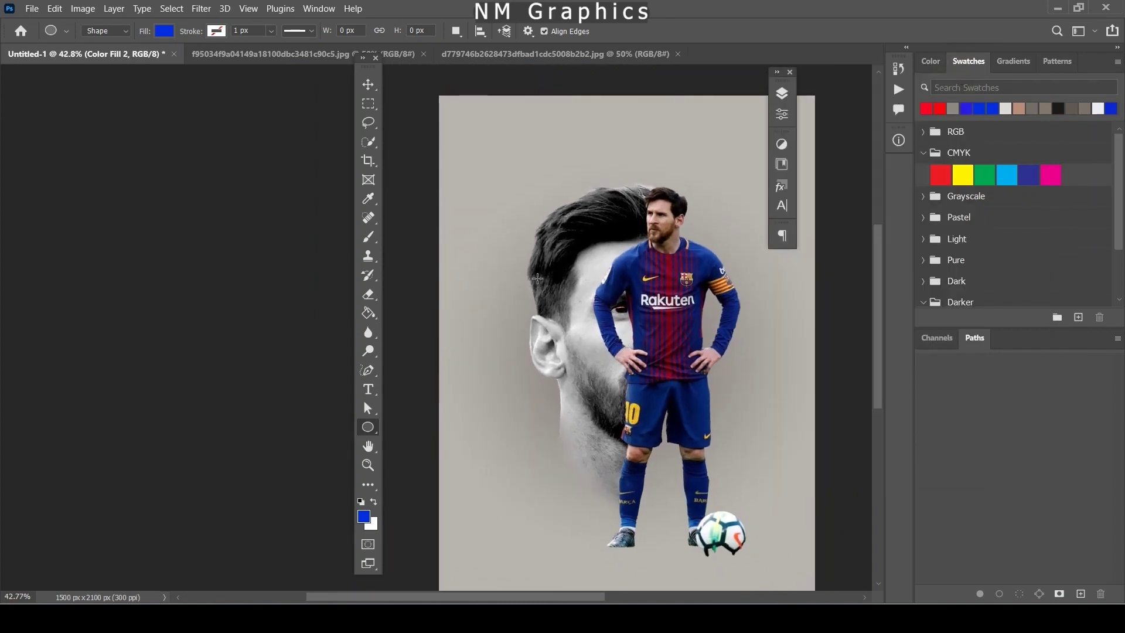
pyautogui.click(371, 87)
pyautogui.click(782, 93)
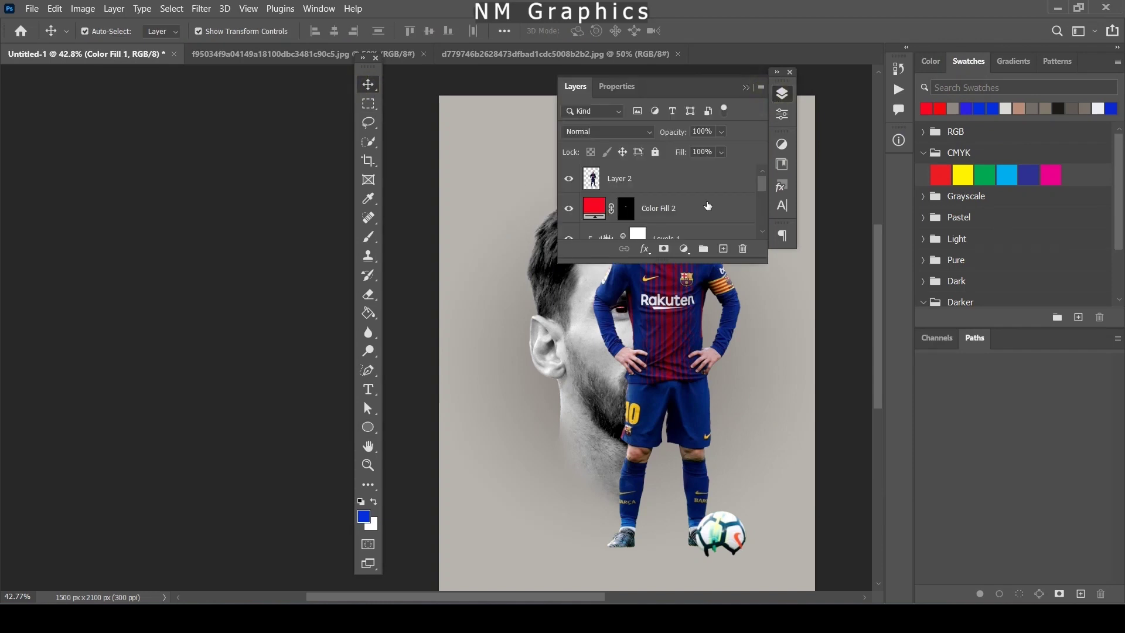
pyautogui.moveTo(883, 338); pyautogui.dragTo(882, 352)
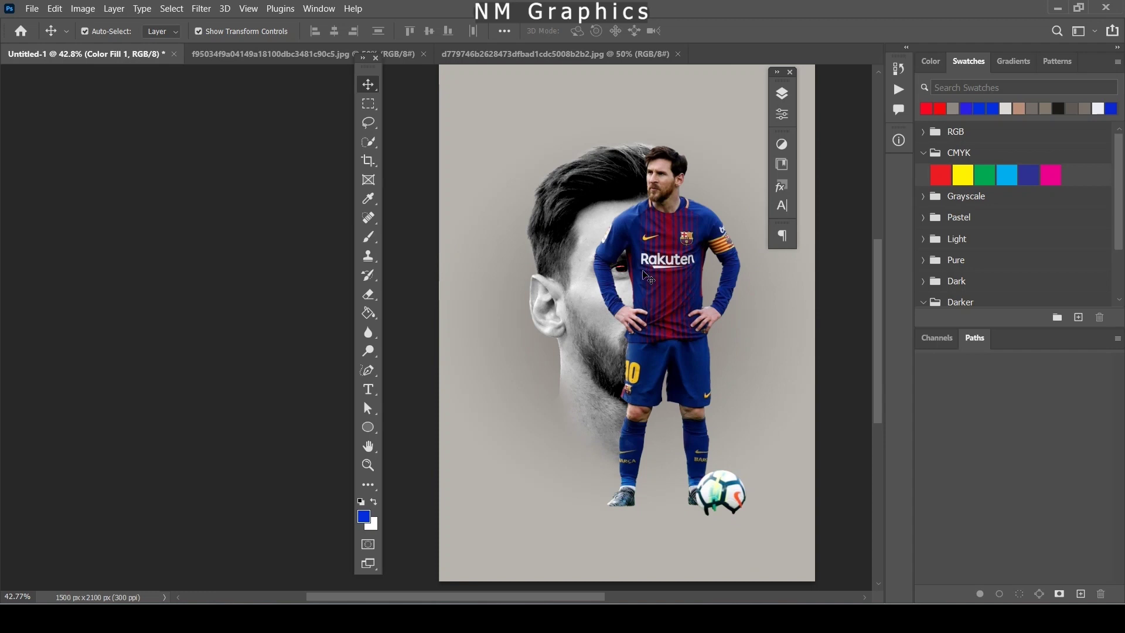
# Set up a flattened 464 px black brush on Layer 2 for the floor shadow.
pyautogui.click(369, 237)
pyautogui.click(102, 34)
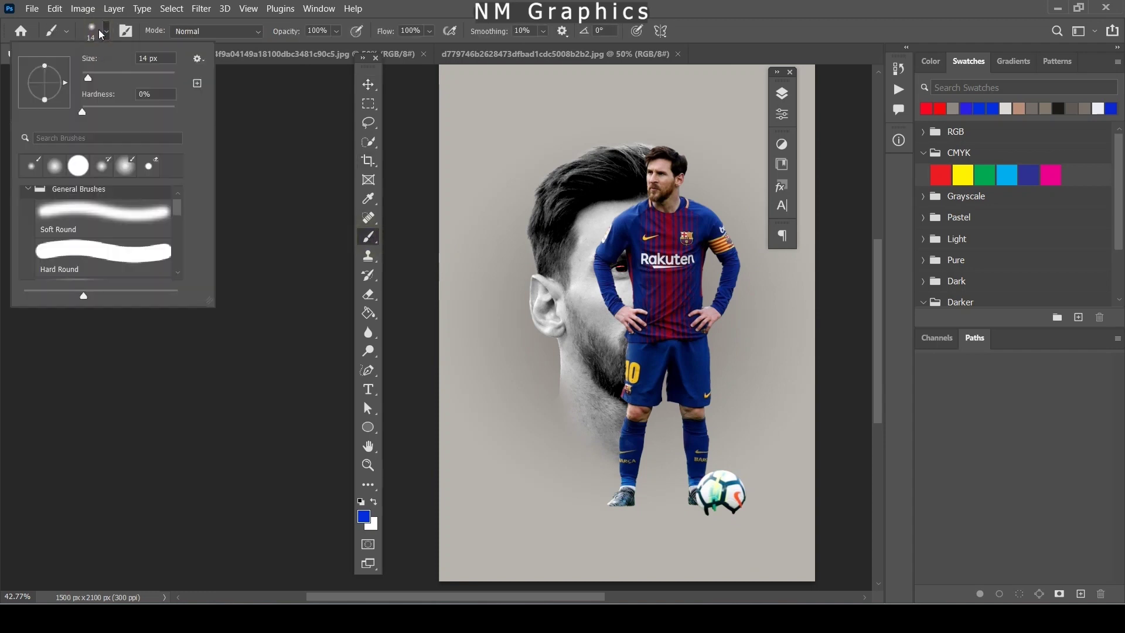
pyautogui.moveTo(45, 65)
pyautogui.mouseDown()
pyautogui.moveTo(51, 86)
pyautogui.moveTo(141, 75)
pyautogui.mouseUp()
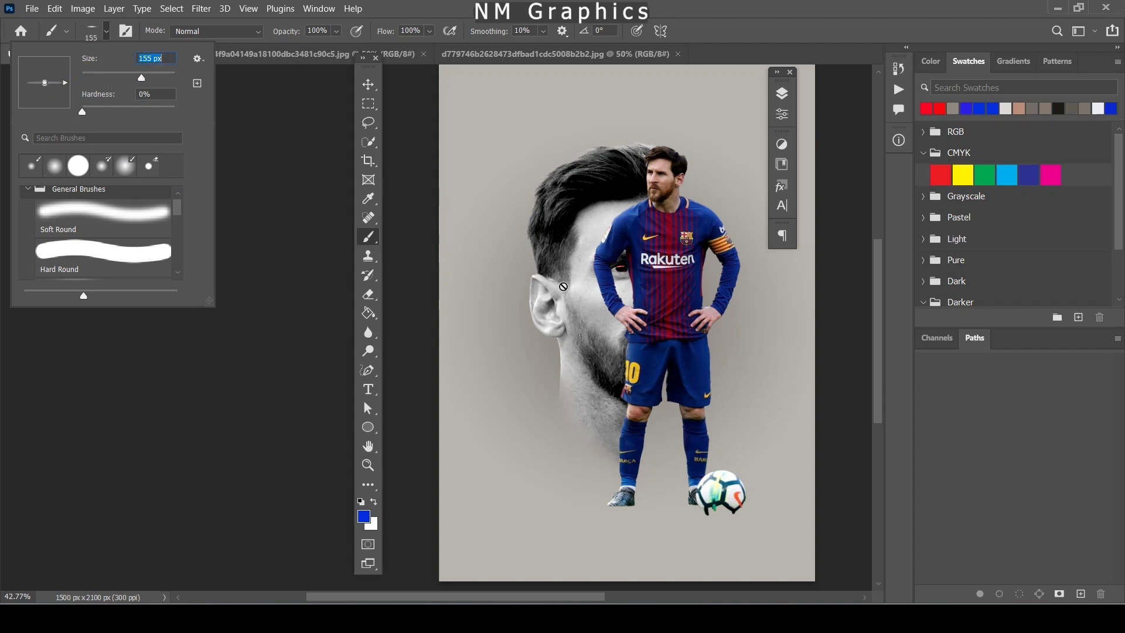
pyautogui.click(782, 94)
pyautogui.click(629, 180)
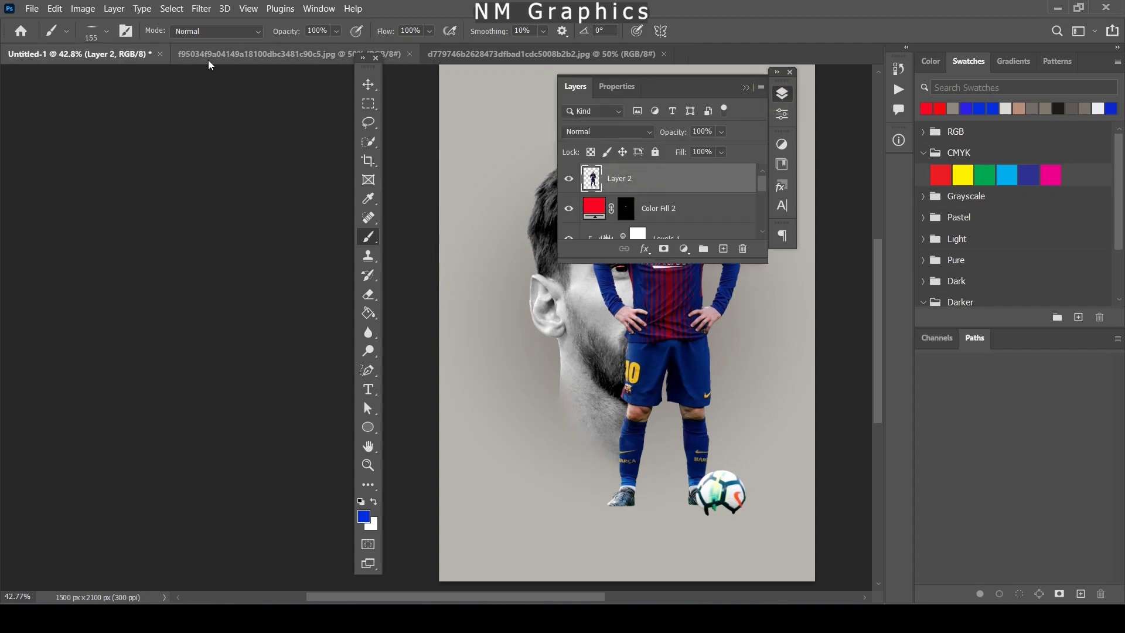
pyautogui.click(106, 31)
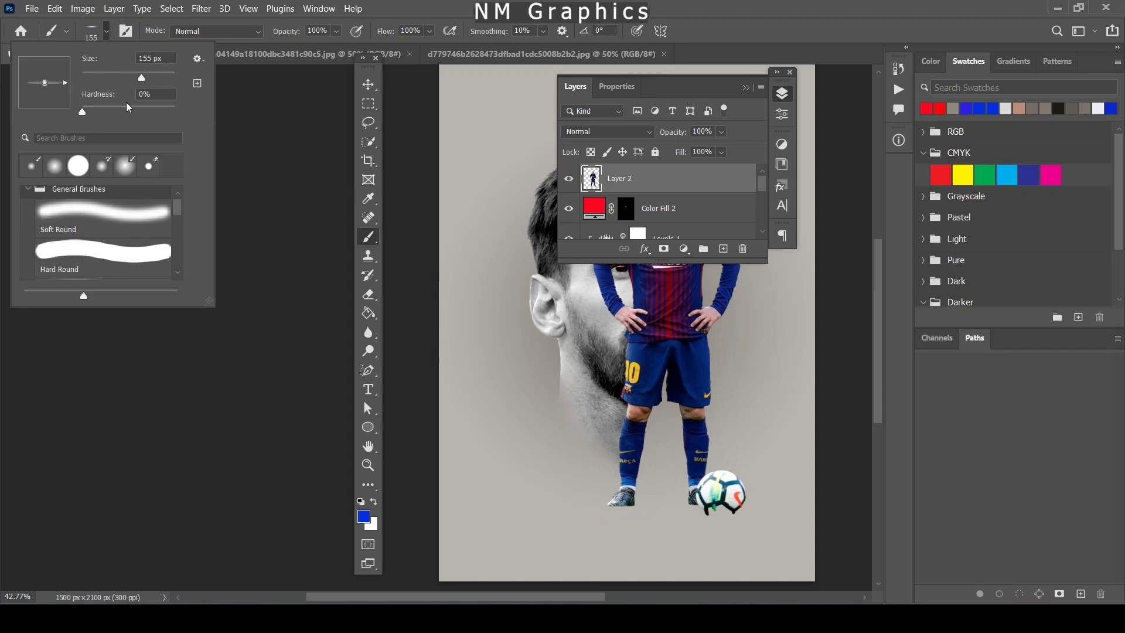
pyautogui.write('464')
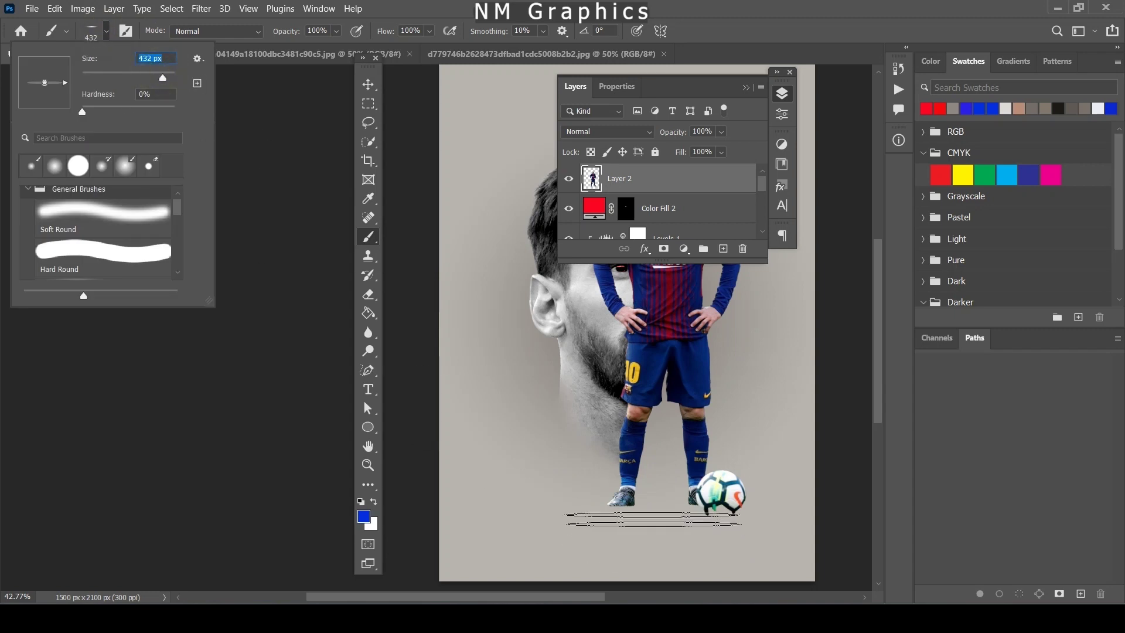
pyautogui.press('Return')
pyautogui.press('d')
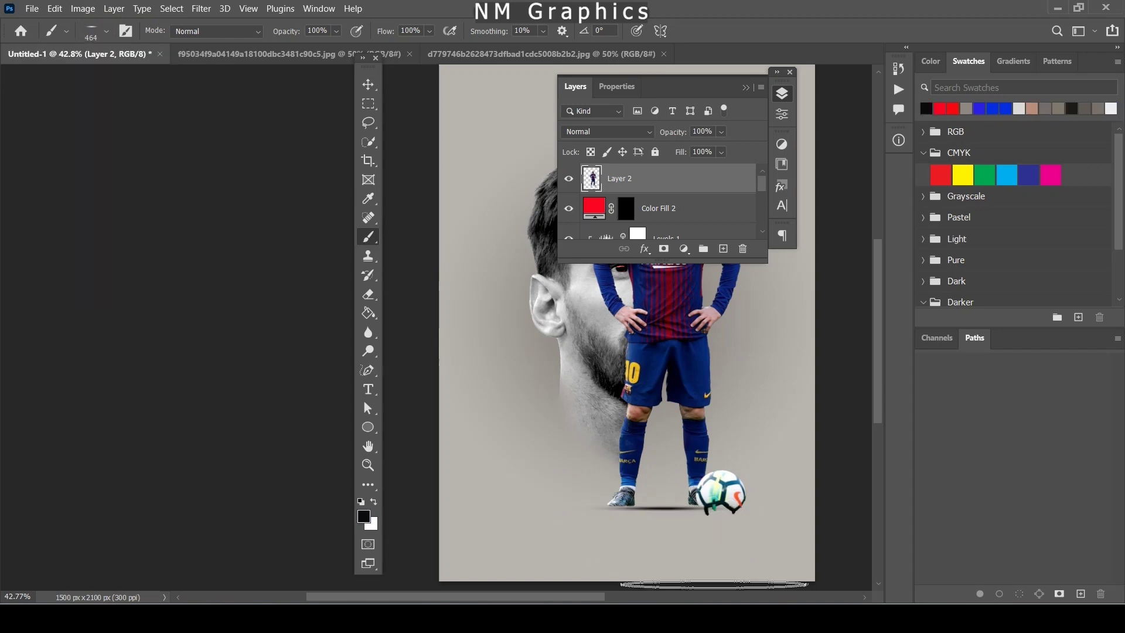
pyautogui.click(745, 88)
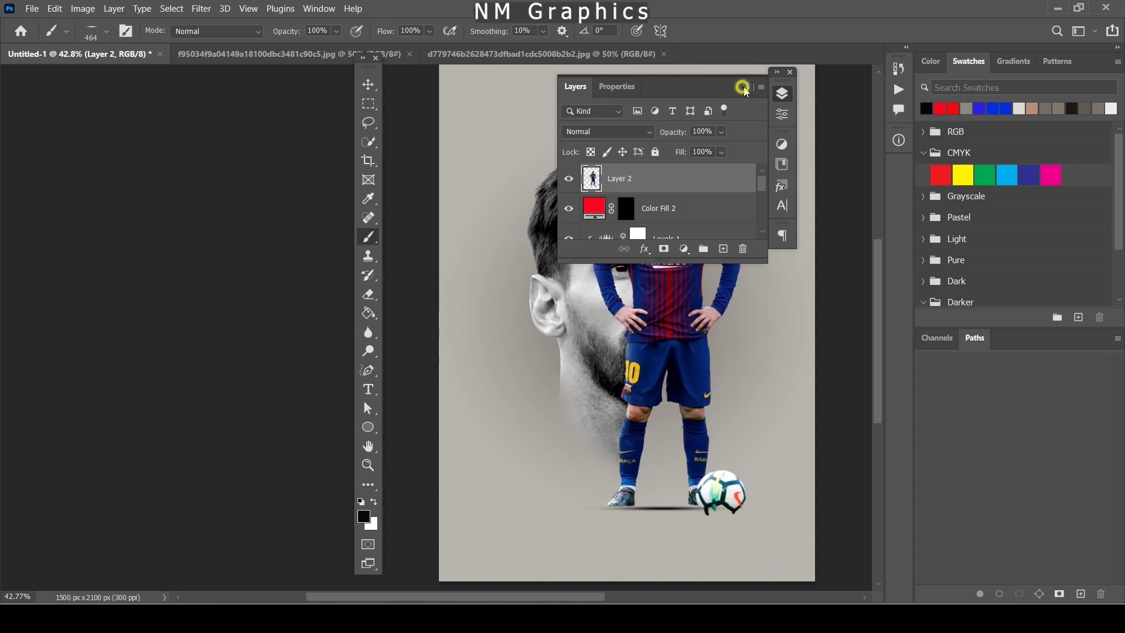
# Add a text layer reading 'Messi' and set its font to Algerian.
pyautogui.click(369, 86)
pyautogui.click(368, 389)
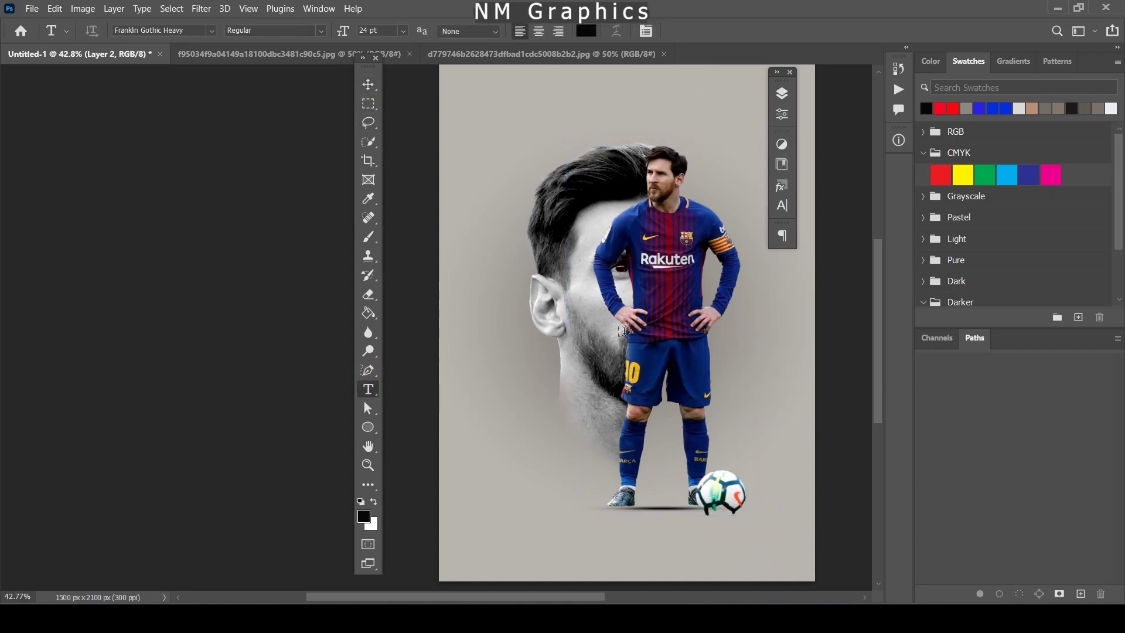
pyautogui.click(508, 242)
pyautogui.press('BackSpace')
pyautogui.write('messi')
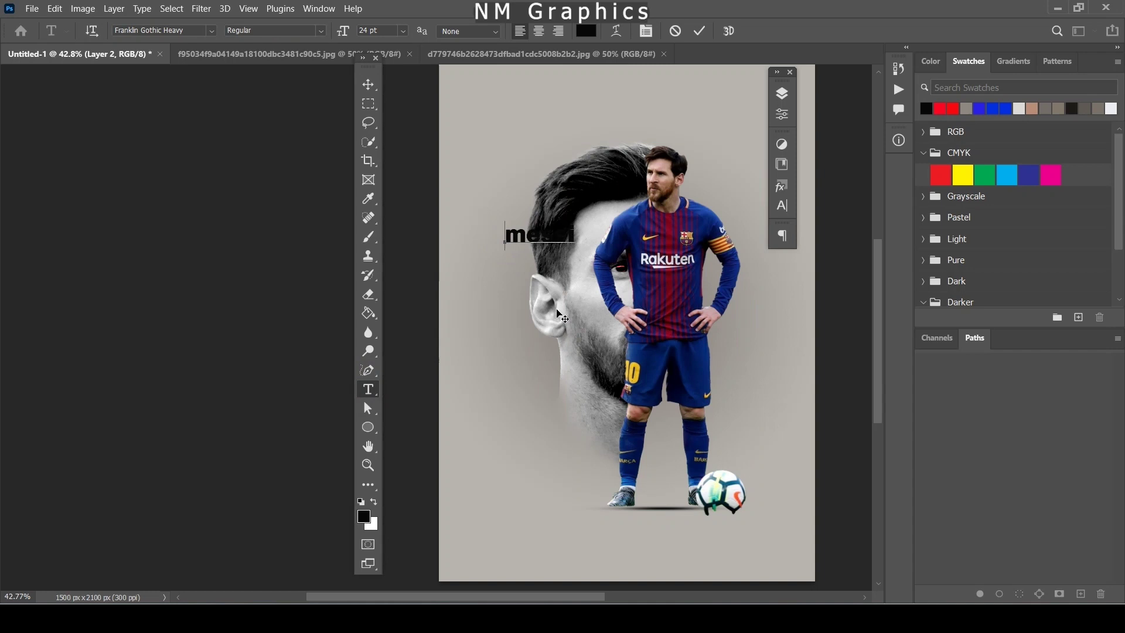
pyautogui.press('Delete')
pyautogui.write('M')
pyautogui.moveTo(581, 234); pyautogui.dragTo(514, 232)
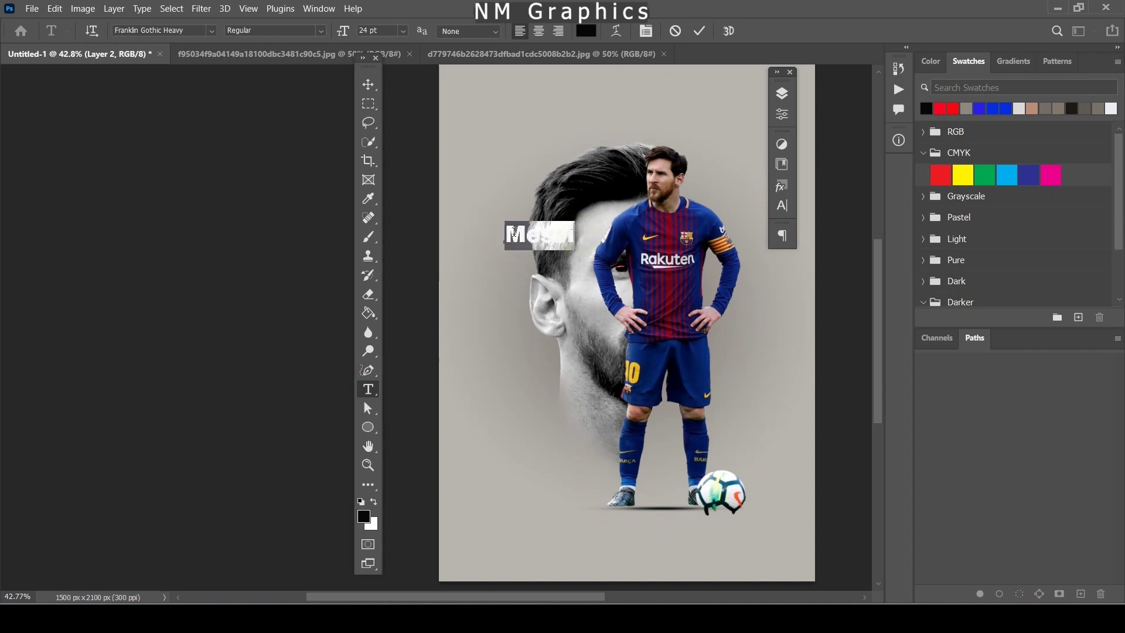
pyautogui.click(212, 30)
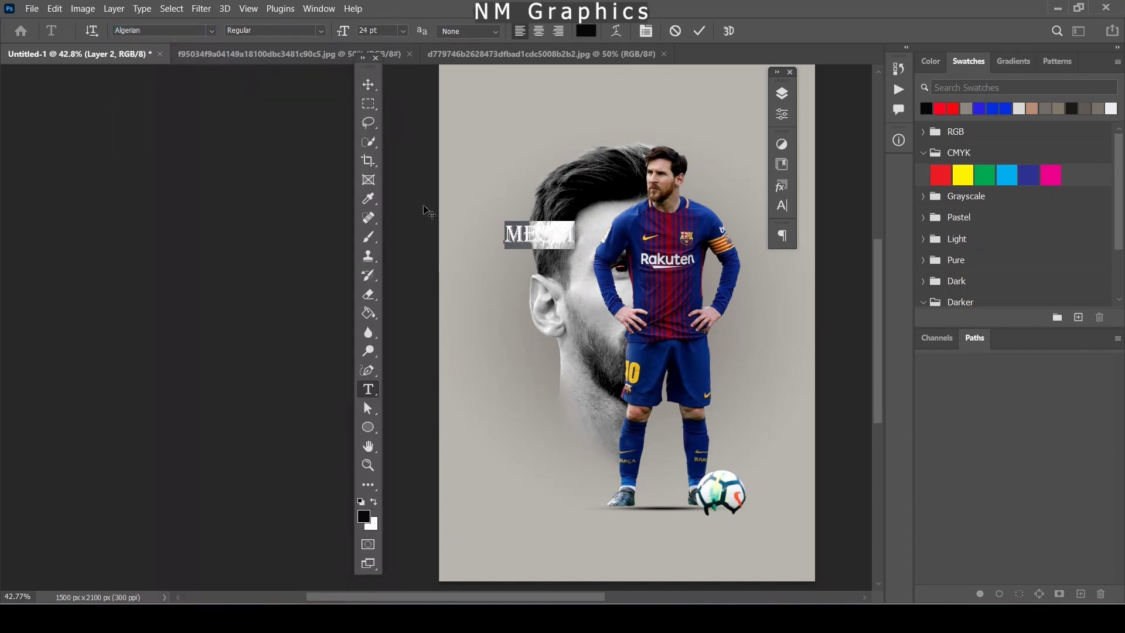
pyautogui.click(371, 85)
# Enlarge the MESSI title and center it across the poster's bottom, just under the player.
pyautogui.hotkey('ctrl', 't')
pyautogui.moveTo(575, 249); pyautogui.dragTo(815, 294)
pyautogui.moveTo(677, 260)
pyautogui.mouseDown()
pyautogui.moveTo(677, 502)
pyautogui.moveTo(667, 311)
pyautogui.moveTo(692, 538)
pyautogui.mouseUp()
pyautogui.moveTo(796, 481); pyautogui.dragTo(746, 499)
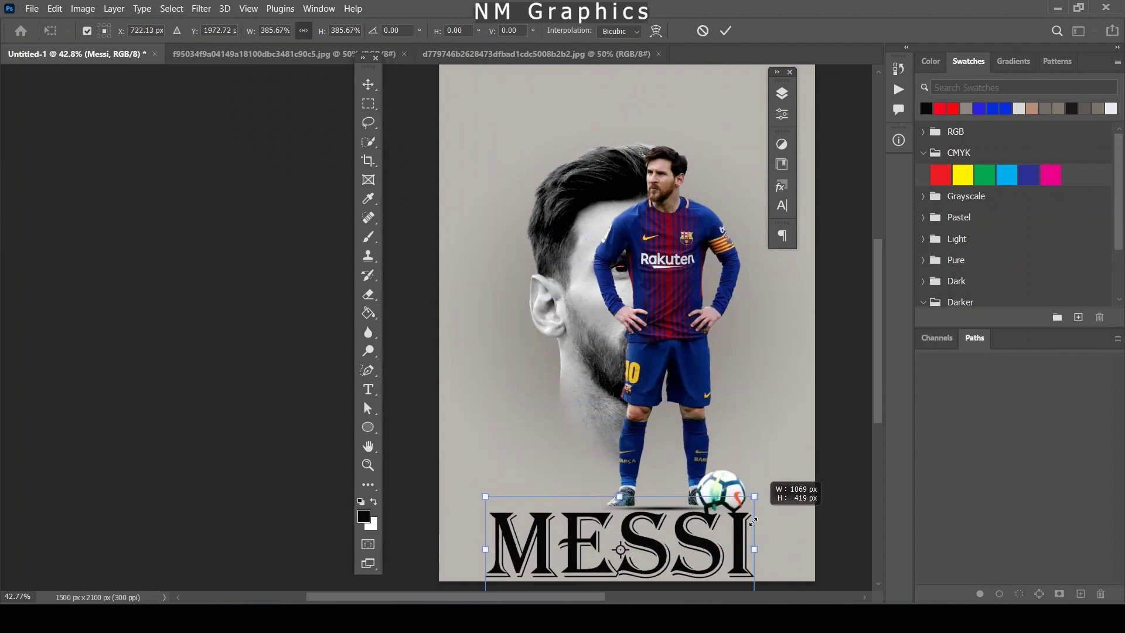
pyautogui.moveTo(672, 537)
pyautogui.mouseDown()
pyautogui.moveTo(638, 537)
pyautogui.moveTo(675, 542)
pyautogui.mouseUp()
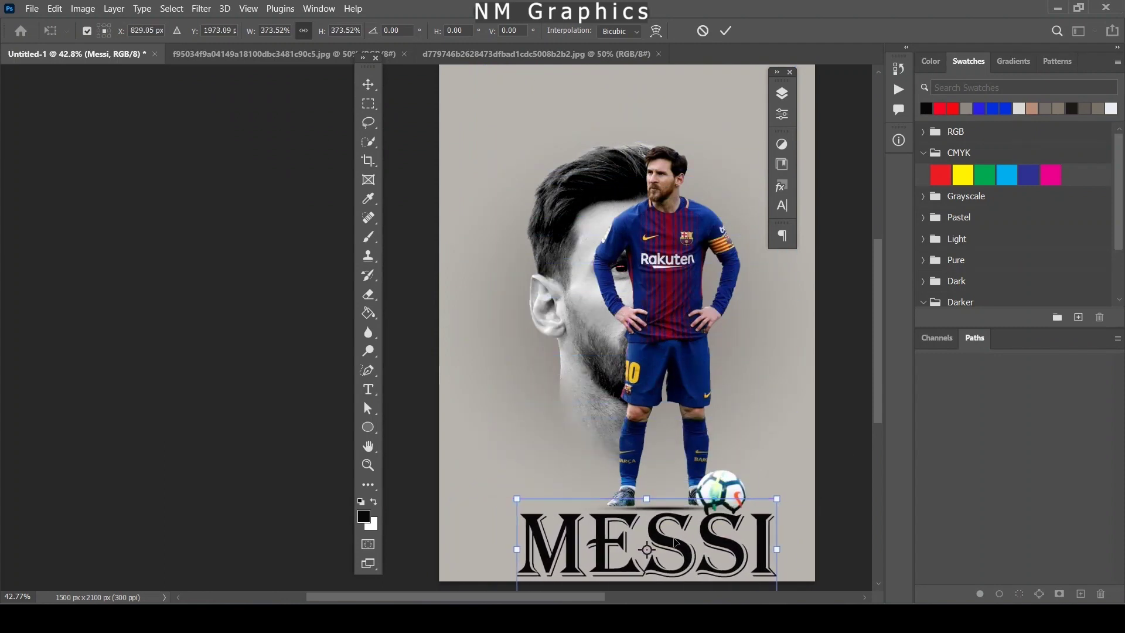
pyautogui.moveTo(787, 498); pyautogui.dragTo(755, 508)
pyautogui.moveTo(604, 536); pyautogui.dragTo(611, 537)
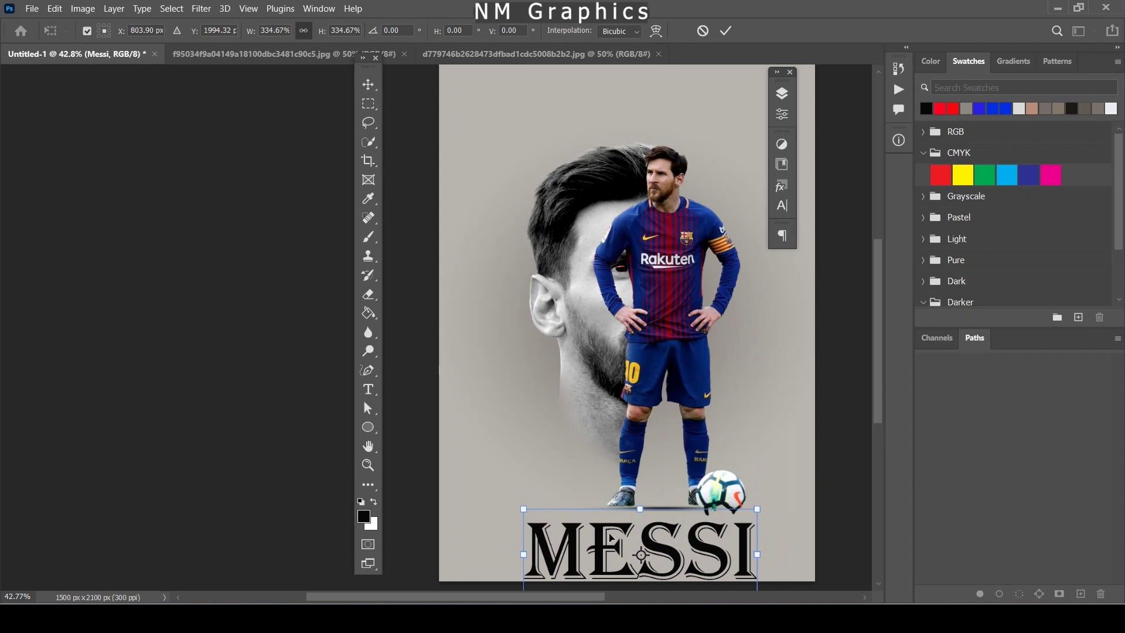
# Select the Messi text layer in the Layers panel and open its Blending Options.
pyautogui.click(782, 94)
pyautogui.click(831, 238)
pyautogui.click(782, 94)
pyautogui.click(777, 72)
pyautogui.click(846, 179)
pyautogui.rightClick(812, 181)
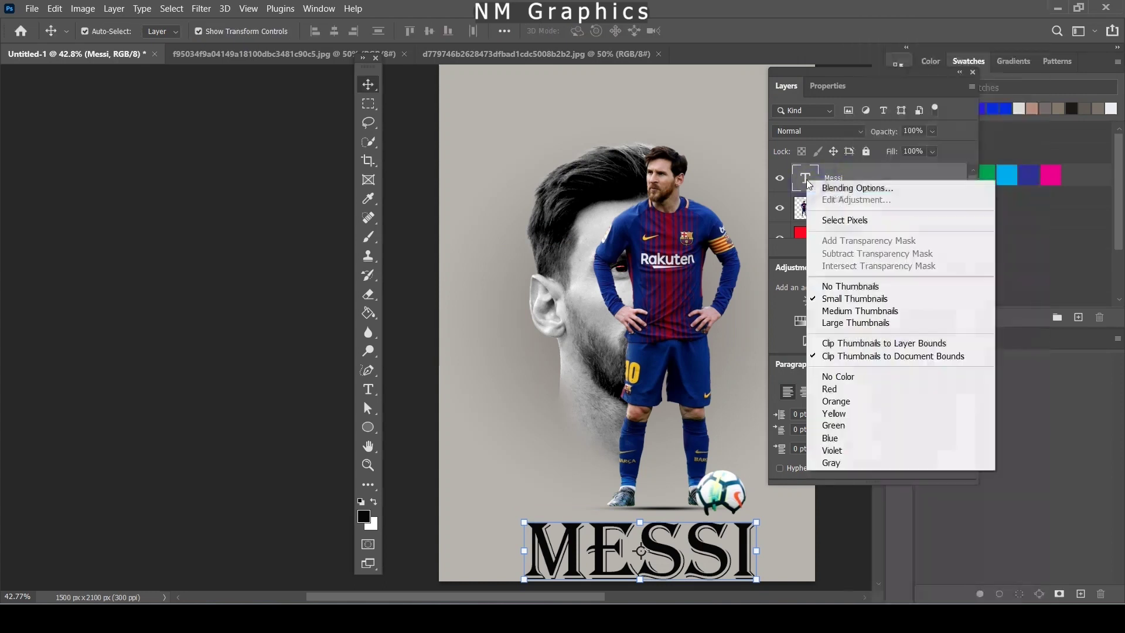